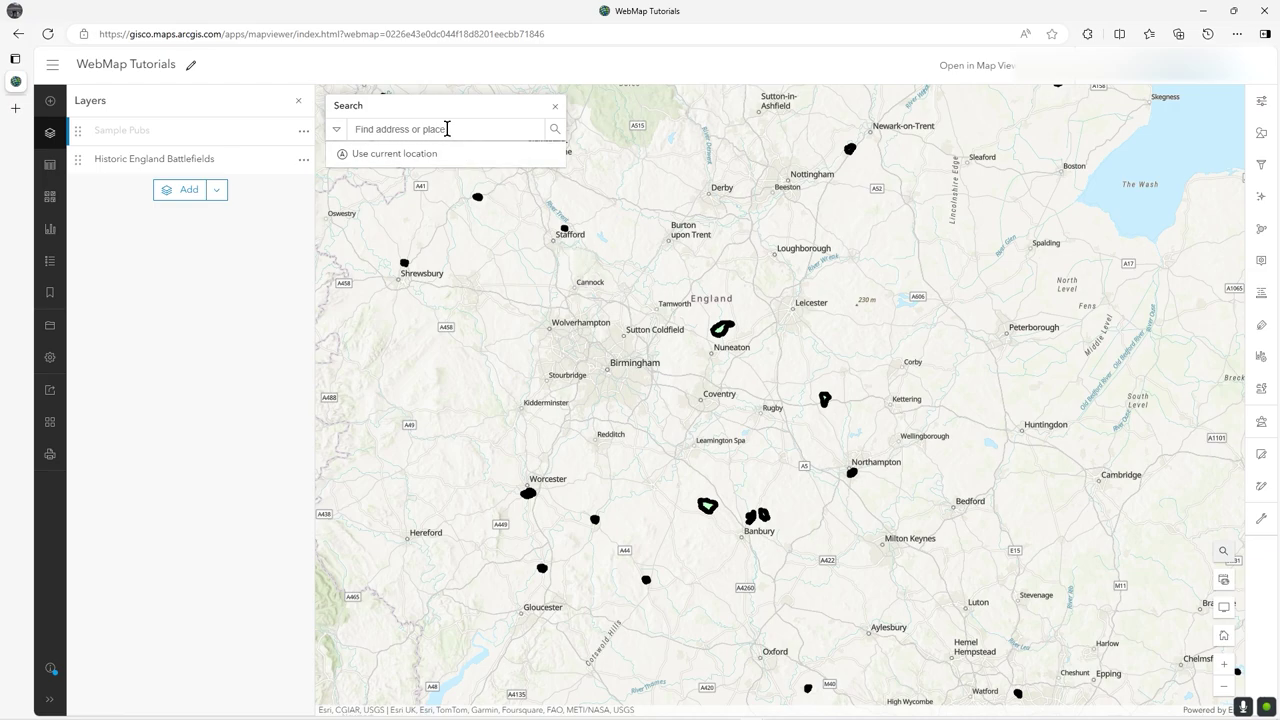
Step: Search 'London' with the default world geocoder, then clear the search and zoom out over Europe
{"action": "left_click", "coordinate": [447, 128]}
{"action": "type", "text": "London"}
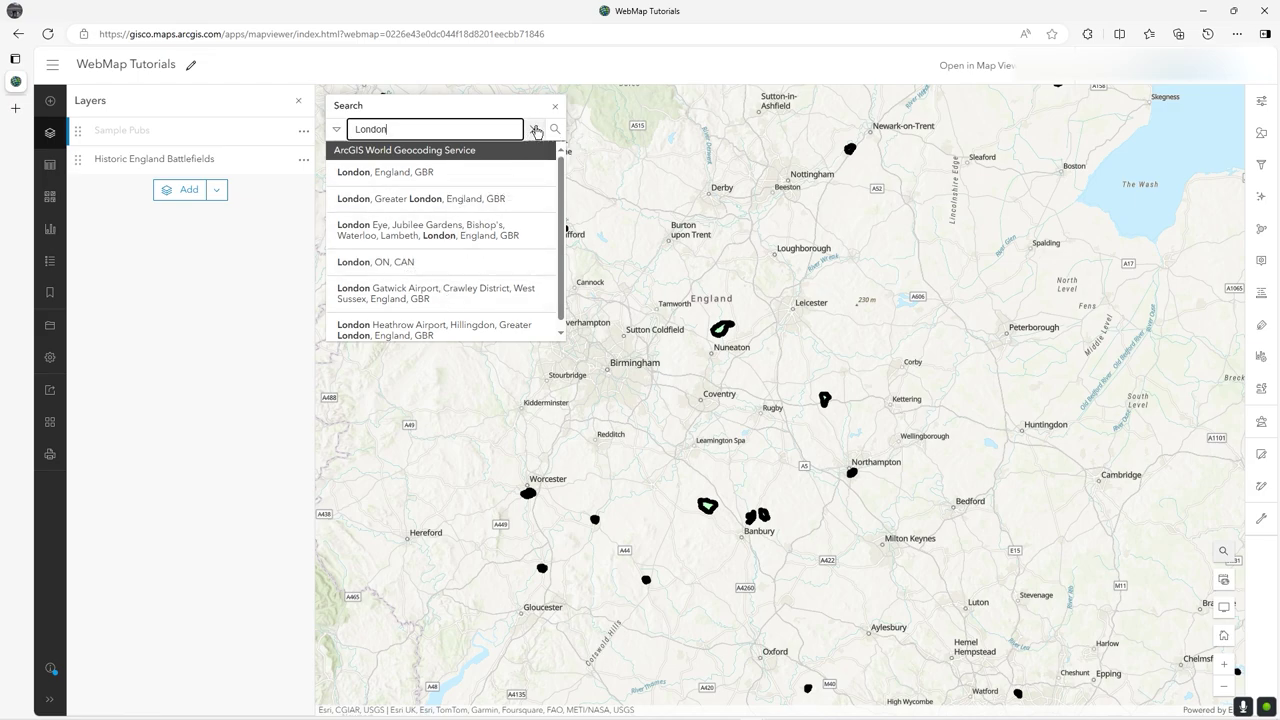
{"action": "left_click", "coordinate": [536, 132]}
{"action": "scroll", "coordinate": [603, 332], "scroll_direction": "down", "scroll_amount": 1}
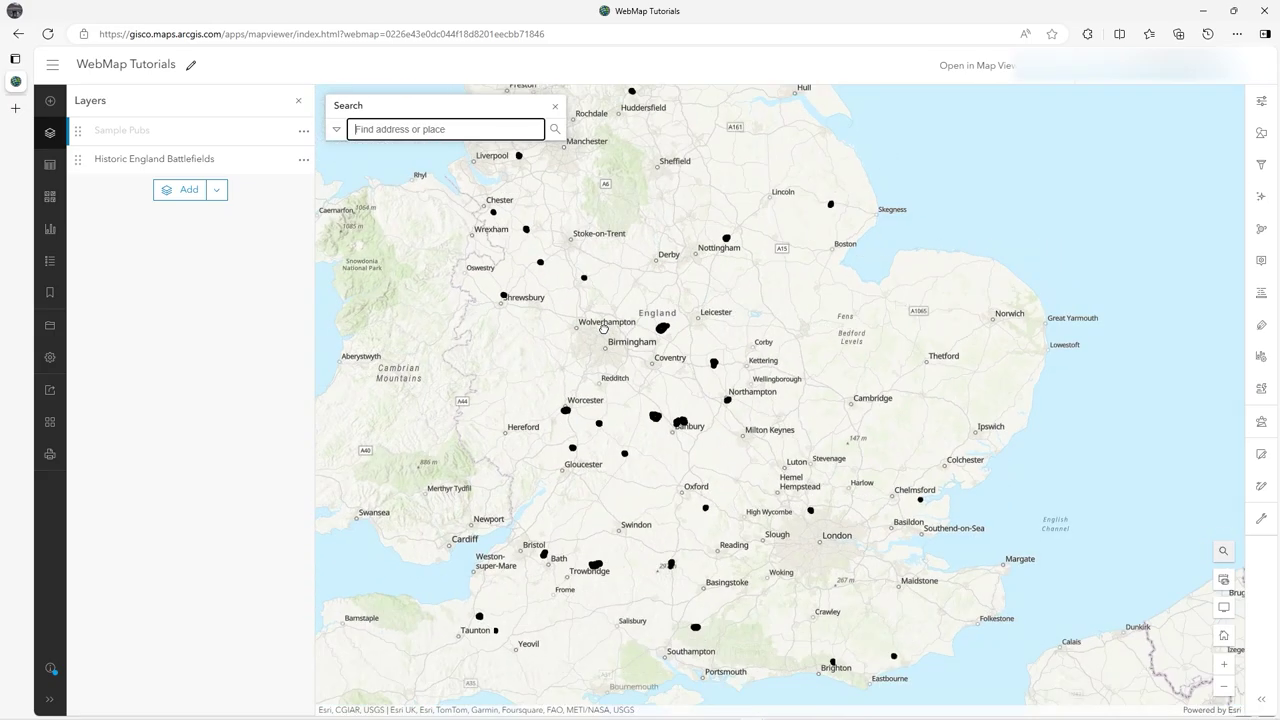
{"action": "scroll", "coordinate": [603, 330], "scroll_direction": "down", "scroll_amount": 1}
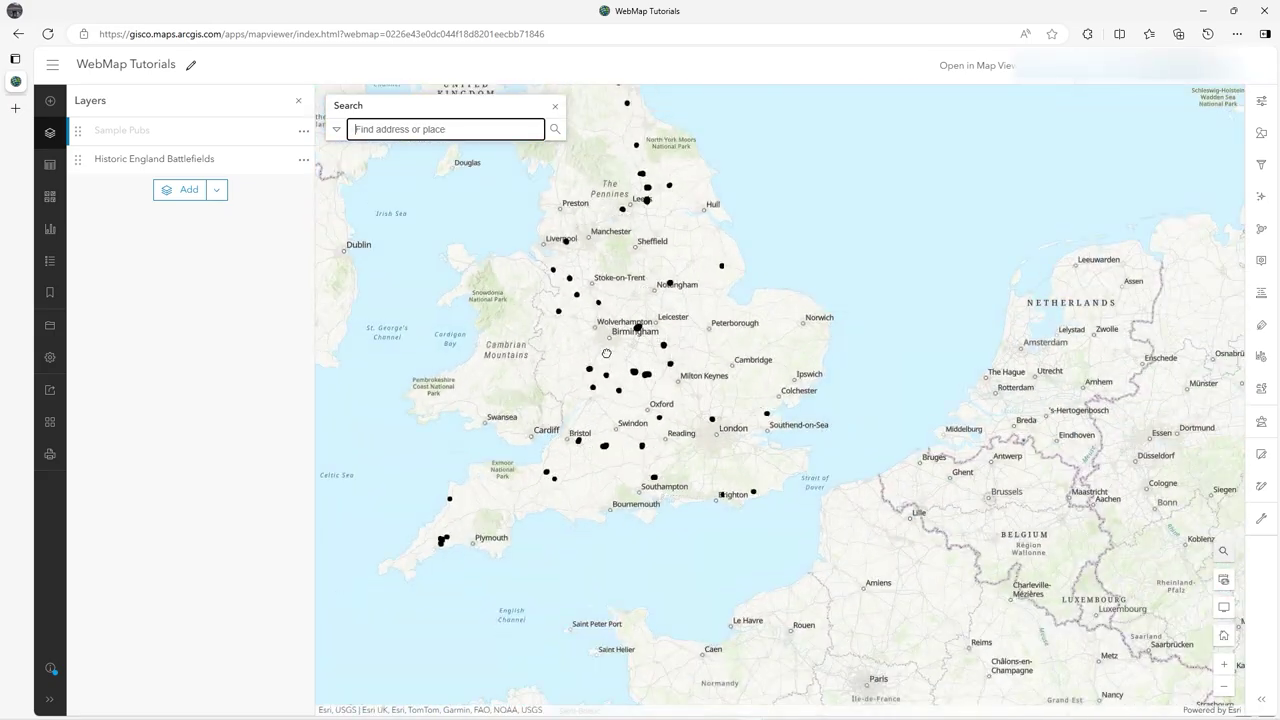
{"action": "scroll", "coordinate": [600, 345], "scroll_direction": "down", "scroll_amount": 1}
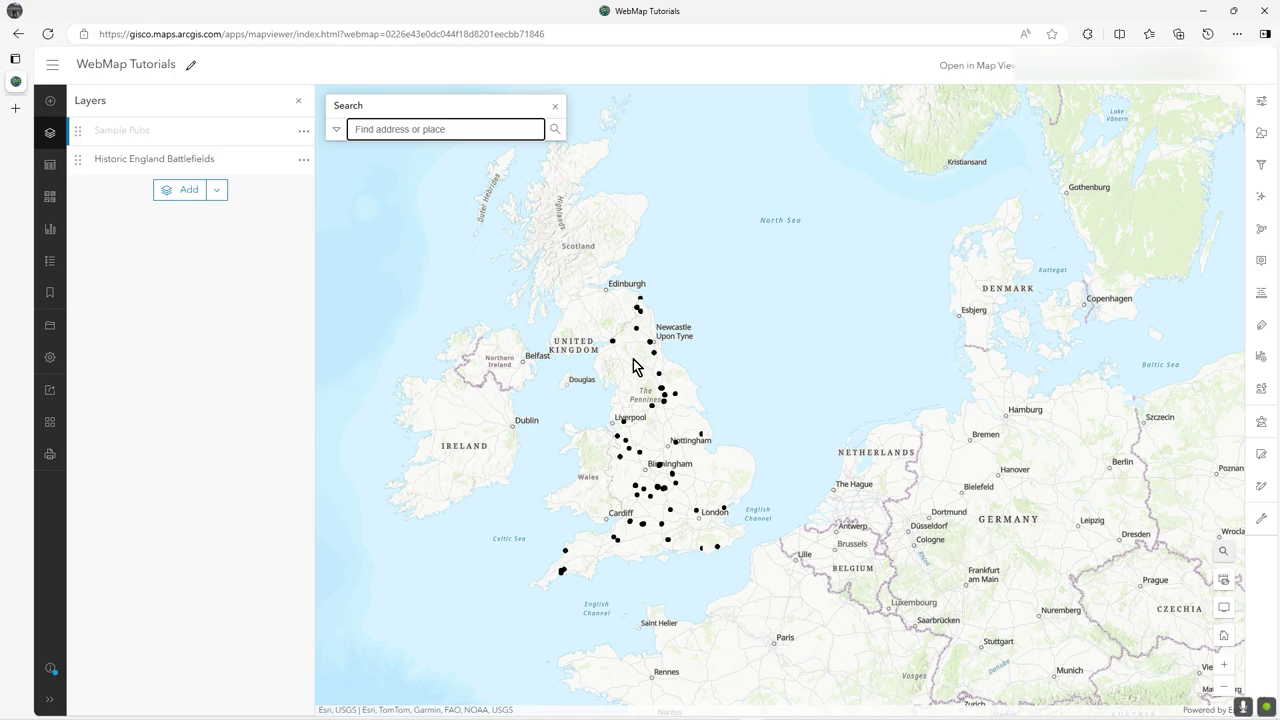
{"action": "scroll", "coordinate": [628, 366], "scroll_direction": "up", "scroll_amount": 4}
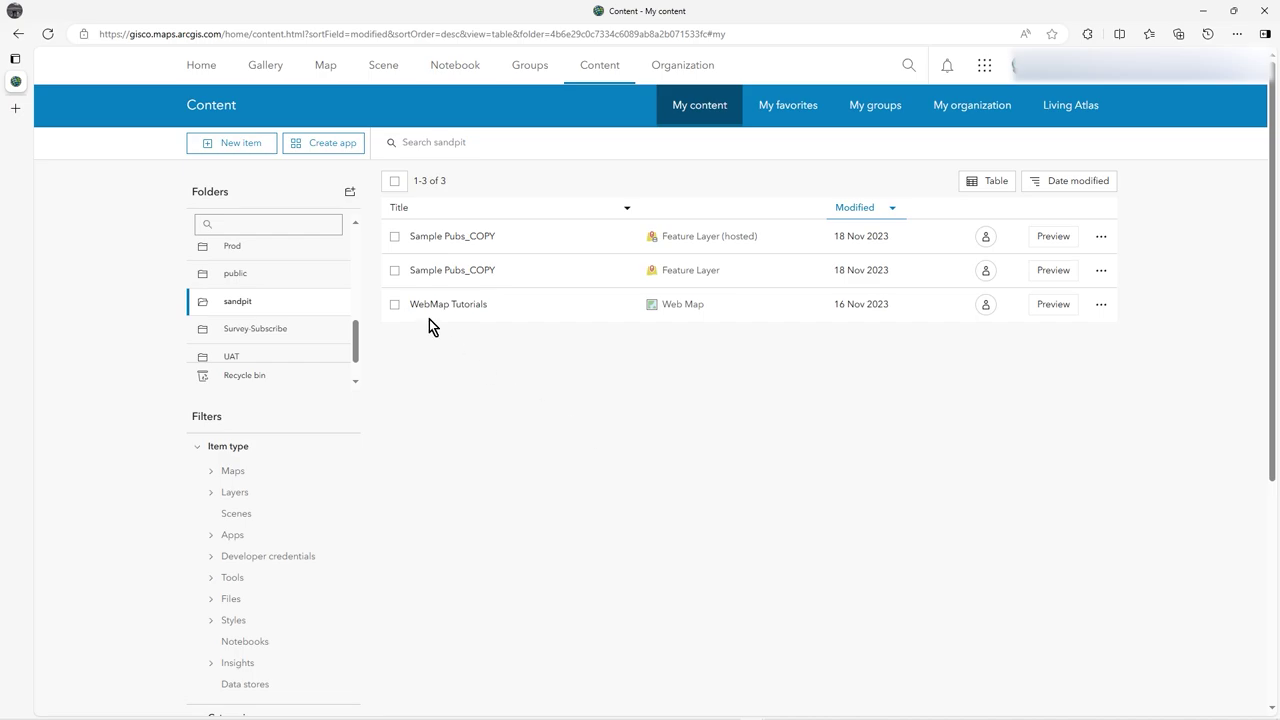
Step: Create a locator view from the ArcGIS Geocoding service titled 'MyCustomLocator for UK' in sandpit
{"action": "left_click", "coordinate": [231, 145]}
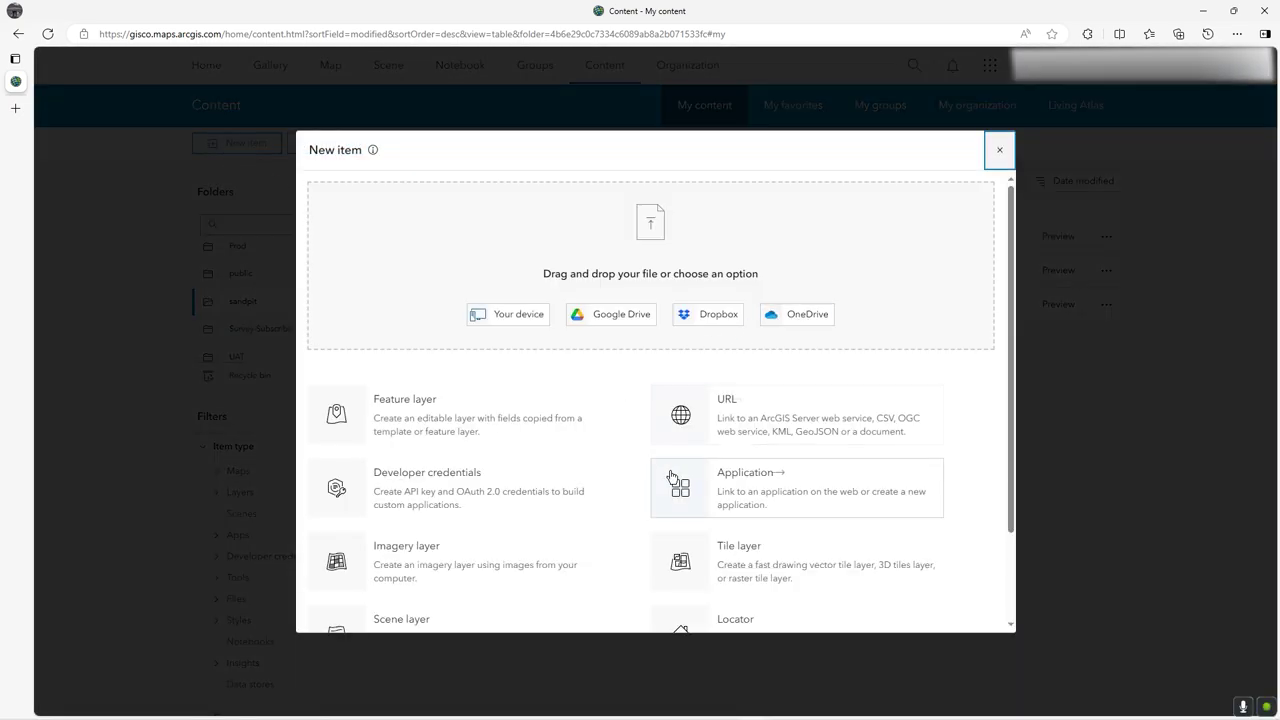
{"action": "scroll", "coordinate": [757, 531], "scroll_direction": "down", "scroll_amount": 2}
{"action": "left_click", "coordinate": [794, 529]}
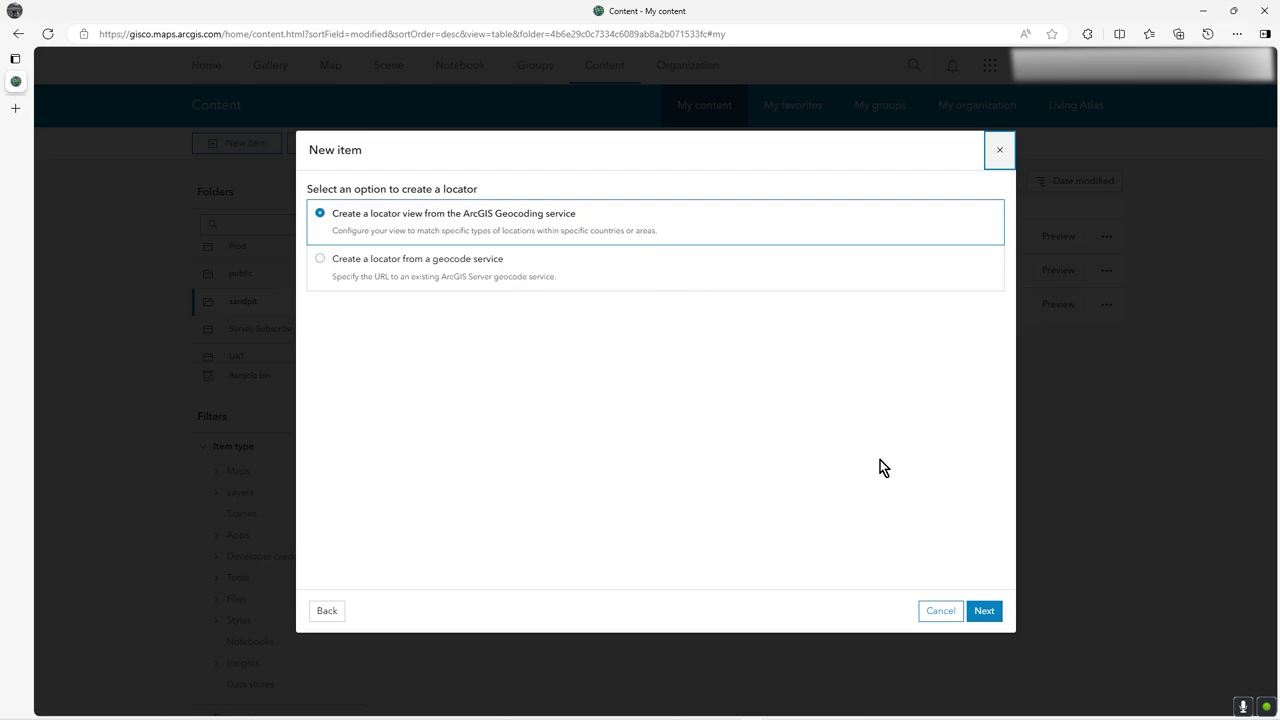
{"action": "left_click", "coordinate": [984, 611]}
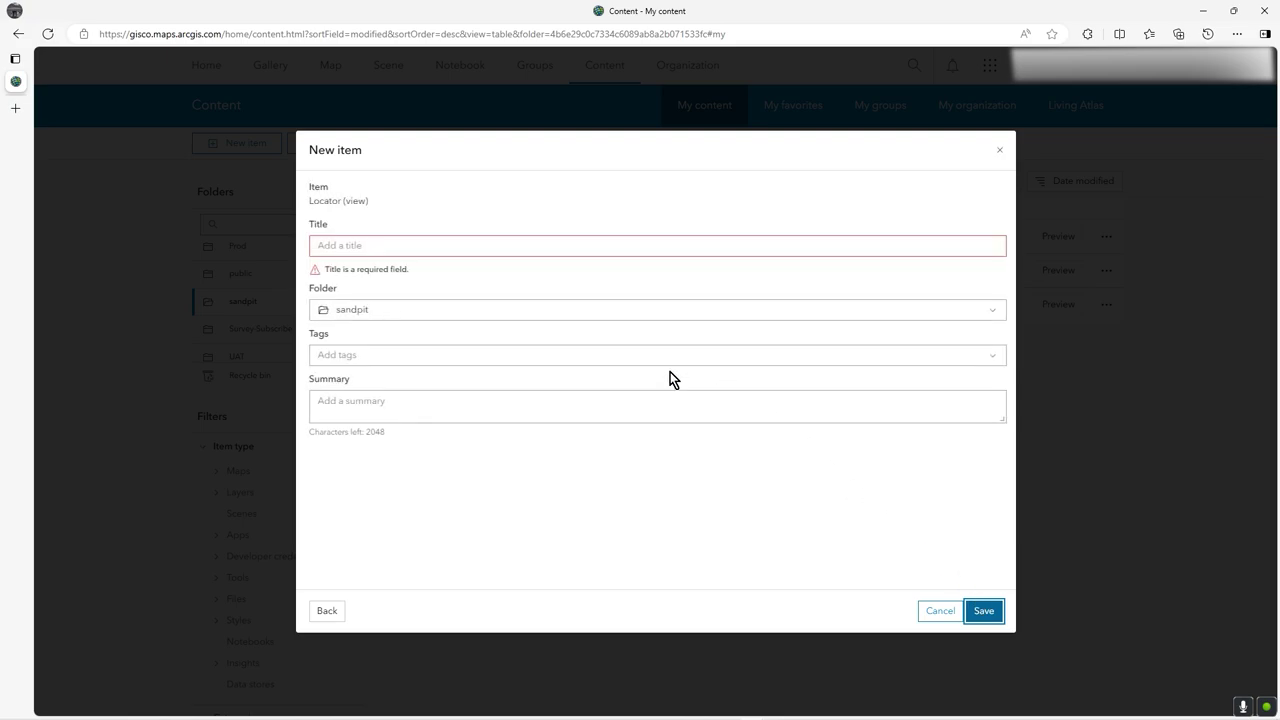
{"action": "left_click", "coordinate": [410, 245]}
{"action": "type", "text": "MyCustomLocator for UK"}
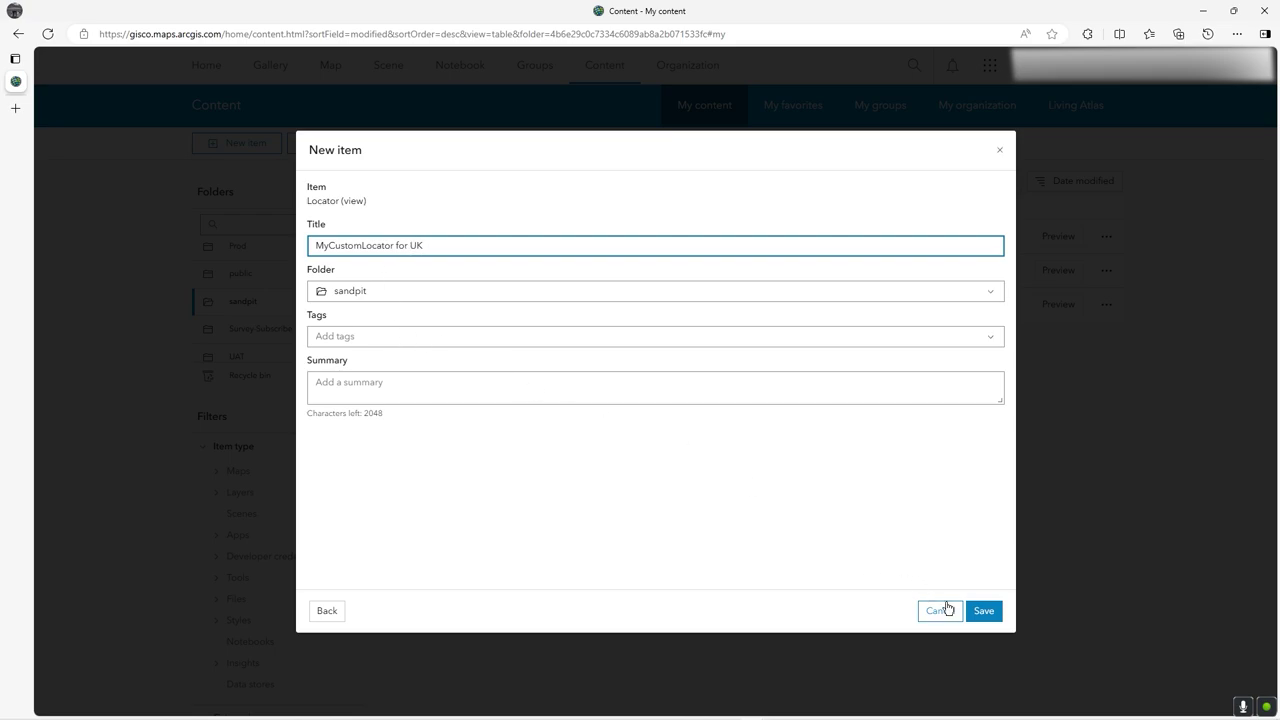
{"action": "left_click", "coordinate": [986, 613]}
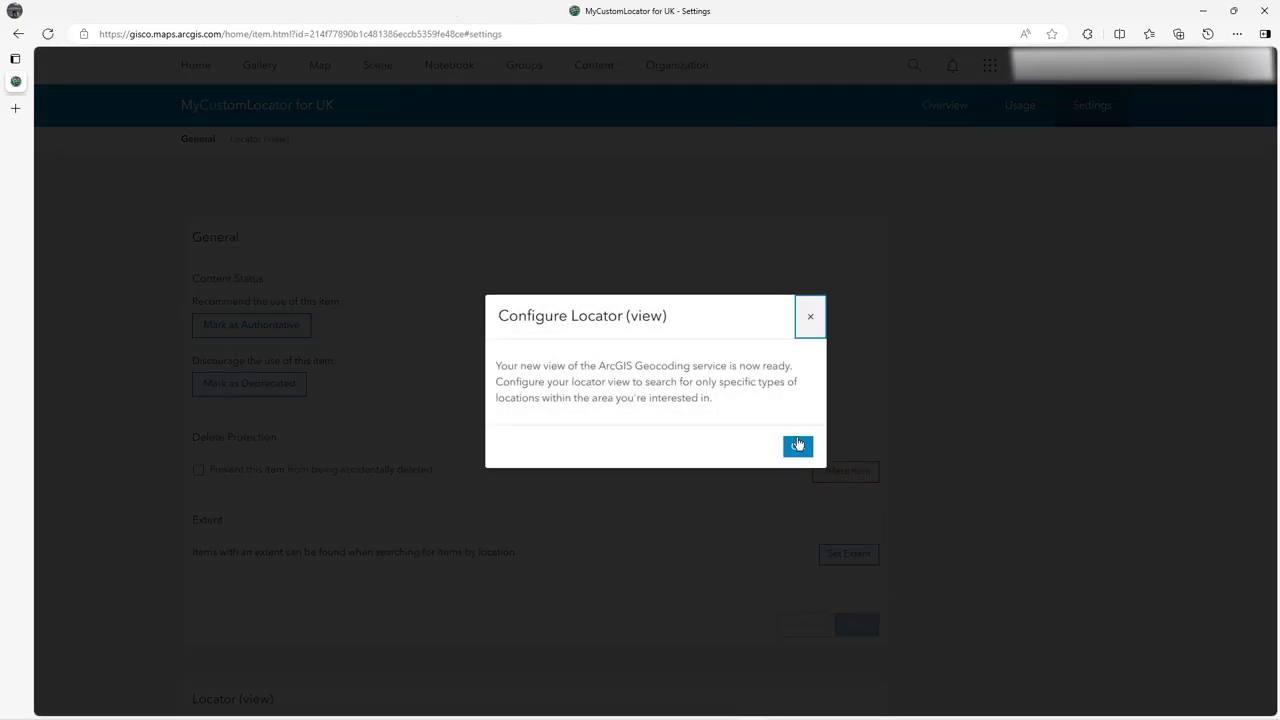
Step: Dismiss the locator-ready notice on MyCustomLocator for UK's settings page
{"action": "left_click_drag", "start_coordinate": [736, 401], "coordinate": [486, 366]}
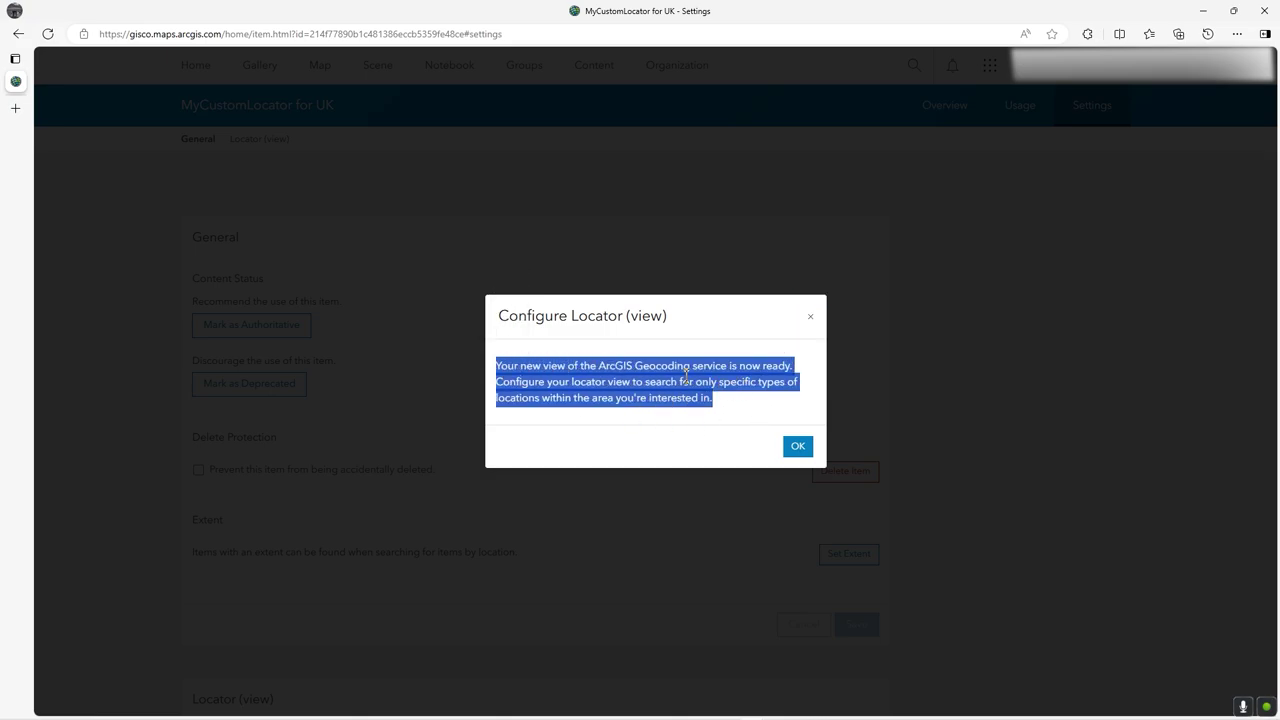
{"action": "left_click", "coordinate": [649, 378]}
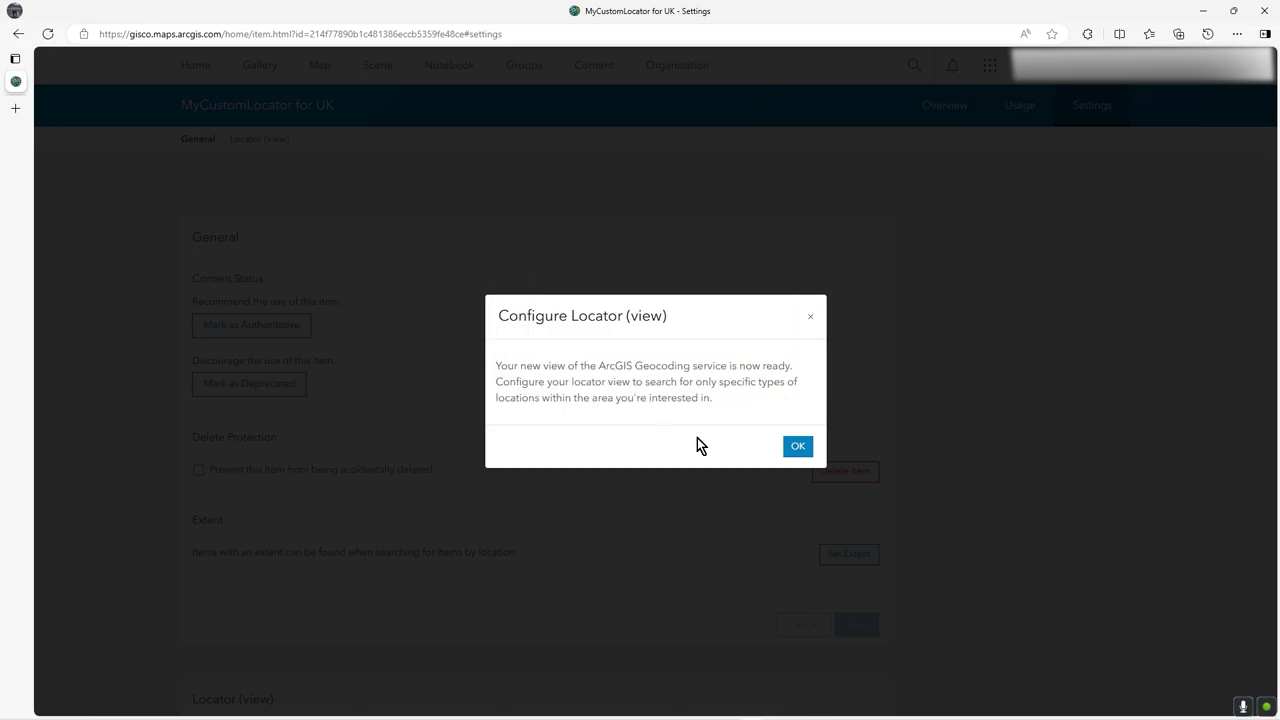
{"action": "left_click", "coordinate": [809, 449]}
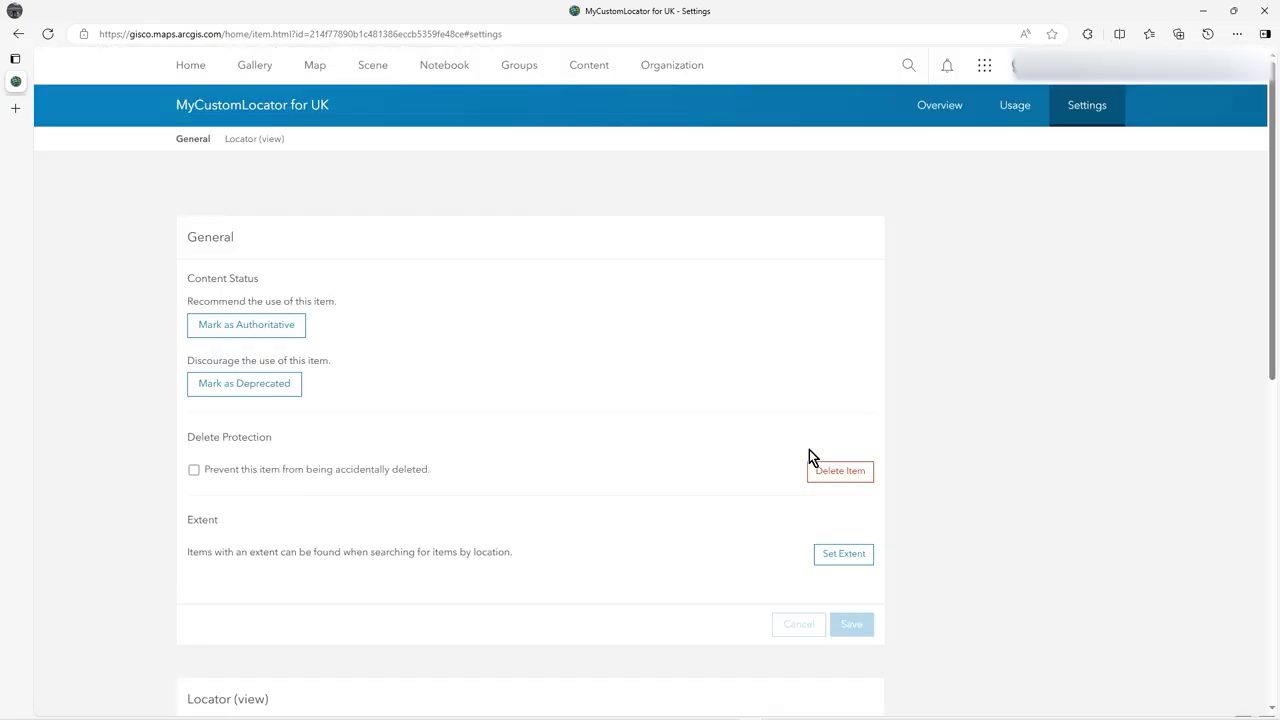
{"action": "scroll", "coordinate": [754, 441], "scroll_direction": "down", "scroll_amount": 3}
{"action": "scroll", "coordinate": [617, 451], "scroll_direction": "up", "scroll_amount": 3}
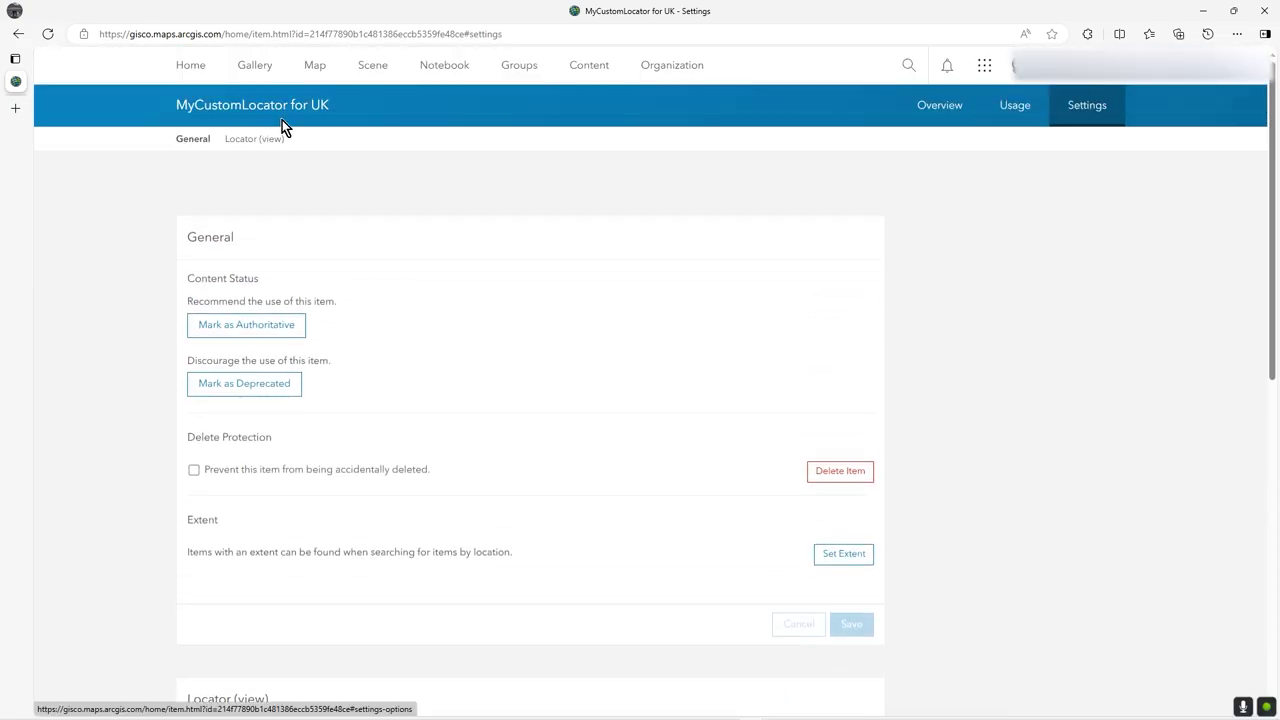
Step: Review the General and Locator (view) settings, which still search all location types worldwide
{"action": "left_click", "coordinate": [195, 141]}
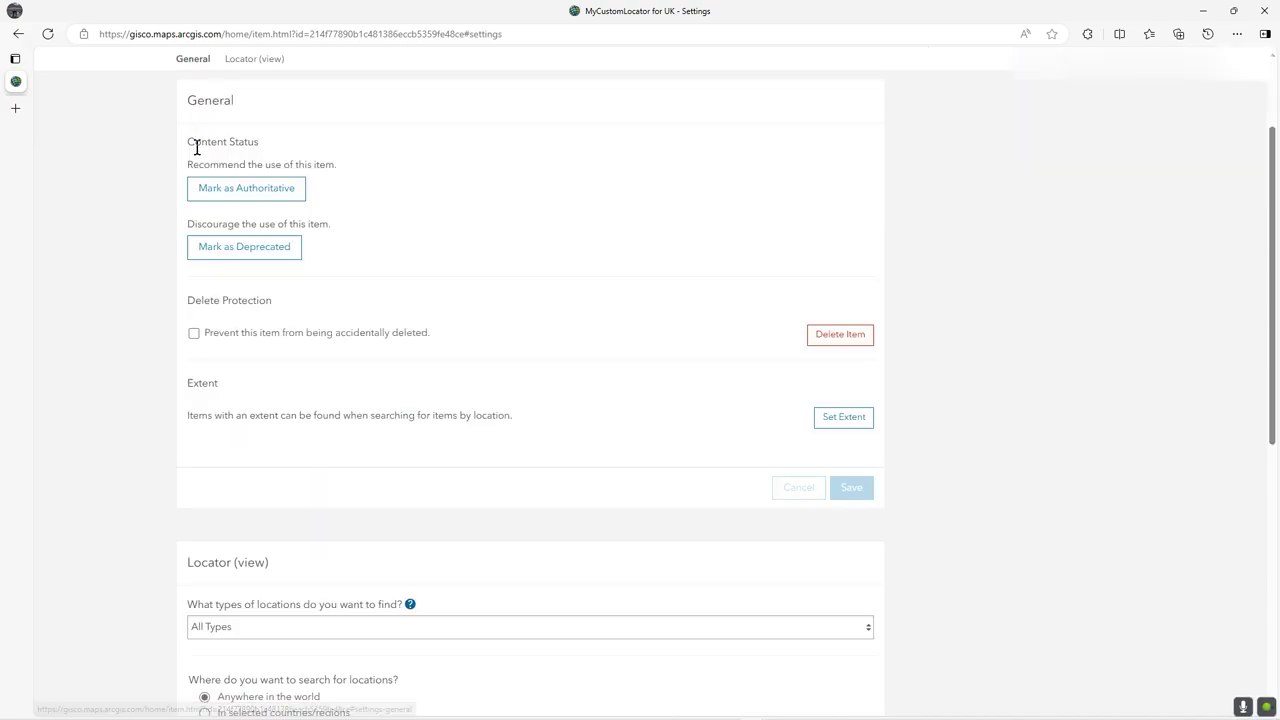
{"action": "scroll", "coordinate": [494, 400], "scroll_direction": "up", "scroll_amount": 2}
{"action": "scroll", "coordinate": [504, 410], "scroll_direction": "down", "scroll_amount": 3}
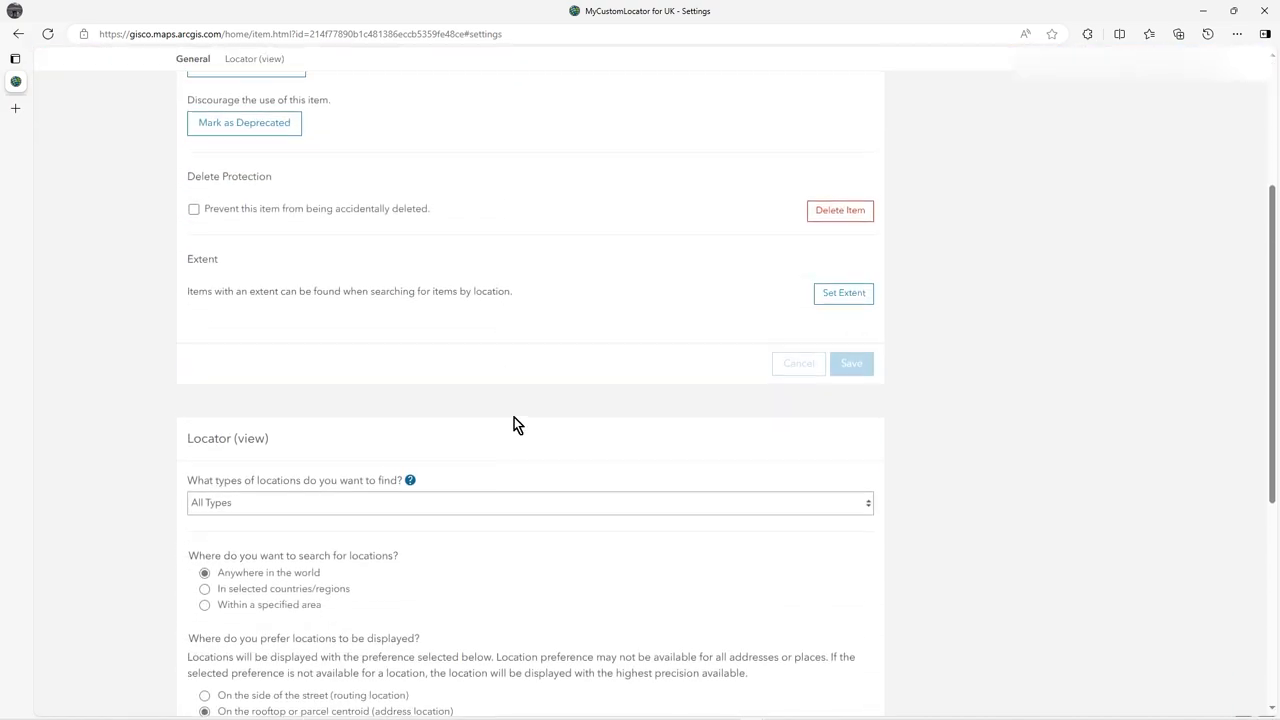
{"action": "scroll", "coordinate": [512, 424], "scroll_direction": "up", "scroll_amount": 3}
{"action": "left_click", "coordinate": [279, 141]}
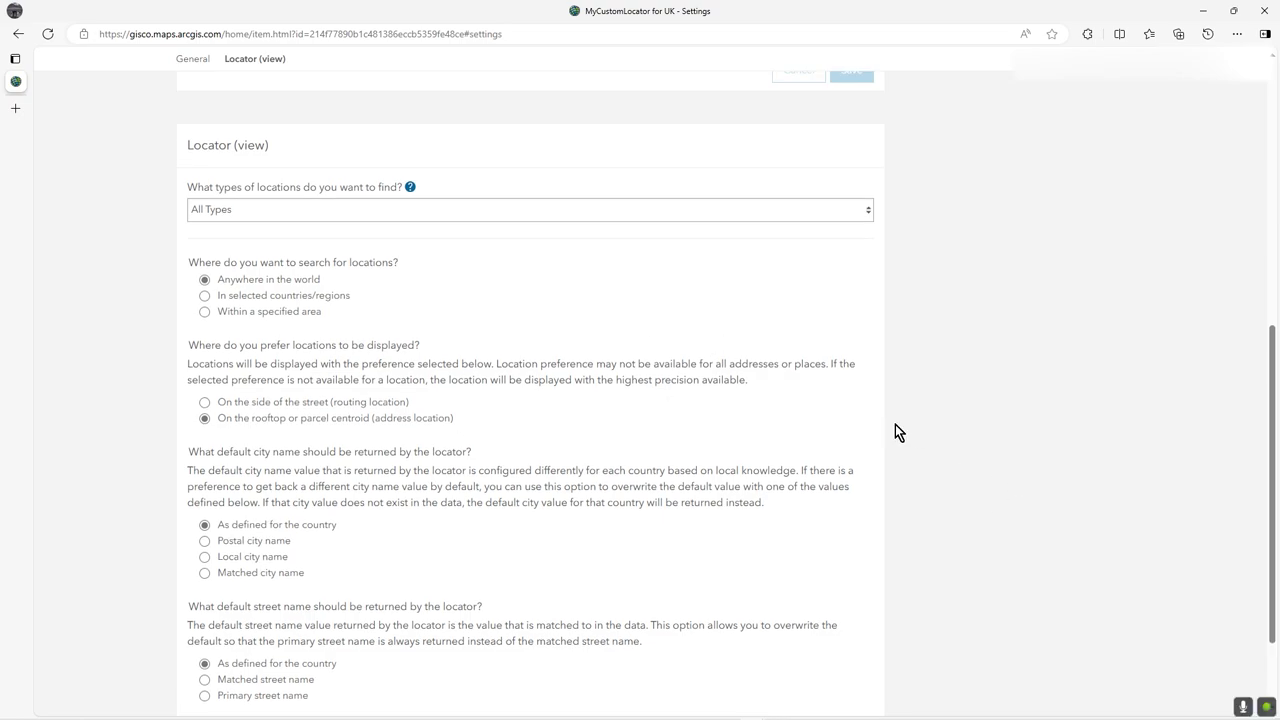
{"action": "scroll", "coordinate": [895, 424], "scroll_direction": "down", "scroll_amount": 2}
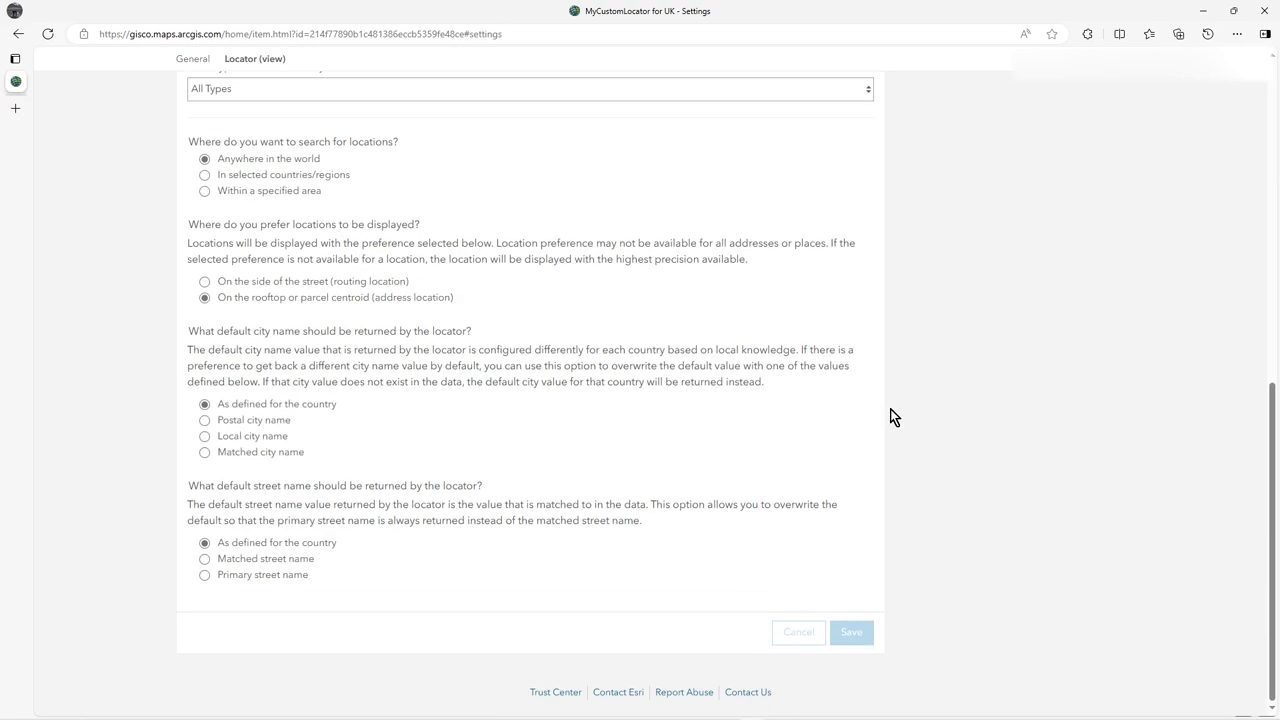
{"action": "scroll", "coordinate": [890, 415], "scroll_direction": "up", "scroll_amount": 4}
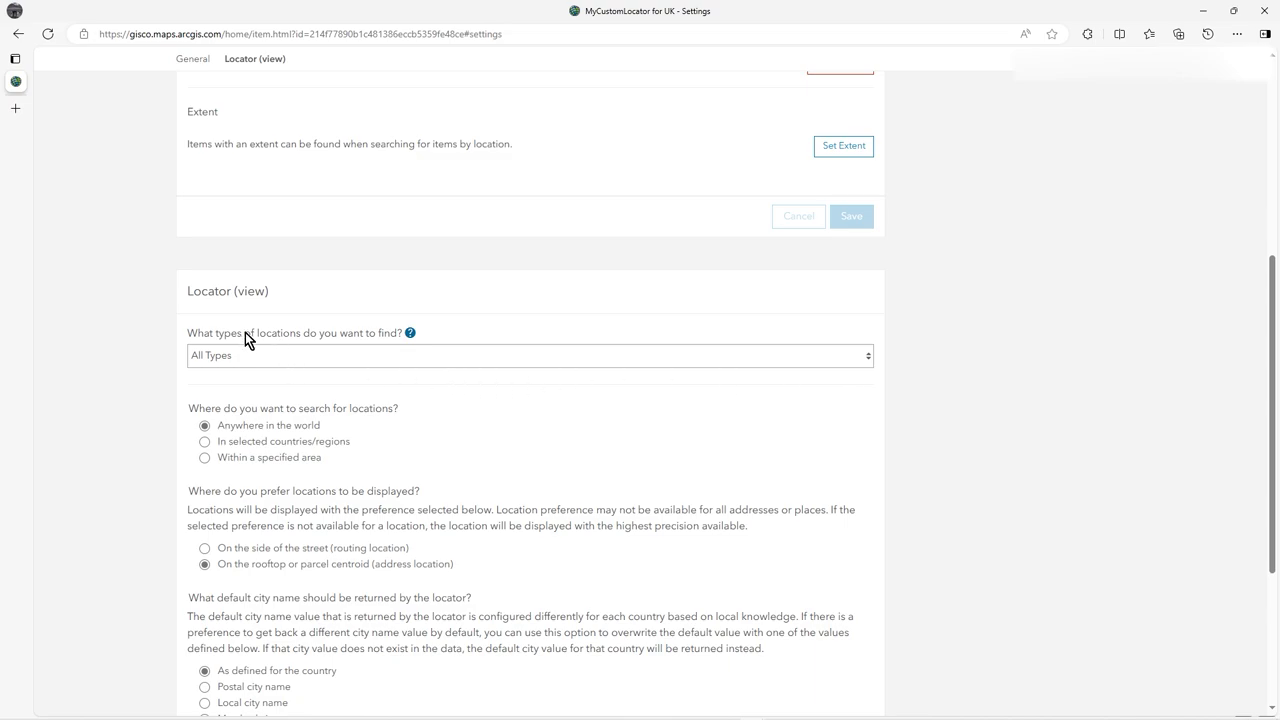
{"action": "scroll", "coordinate": [1097, 414], "scroll_direction": "up", "scroll_amount": 2}
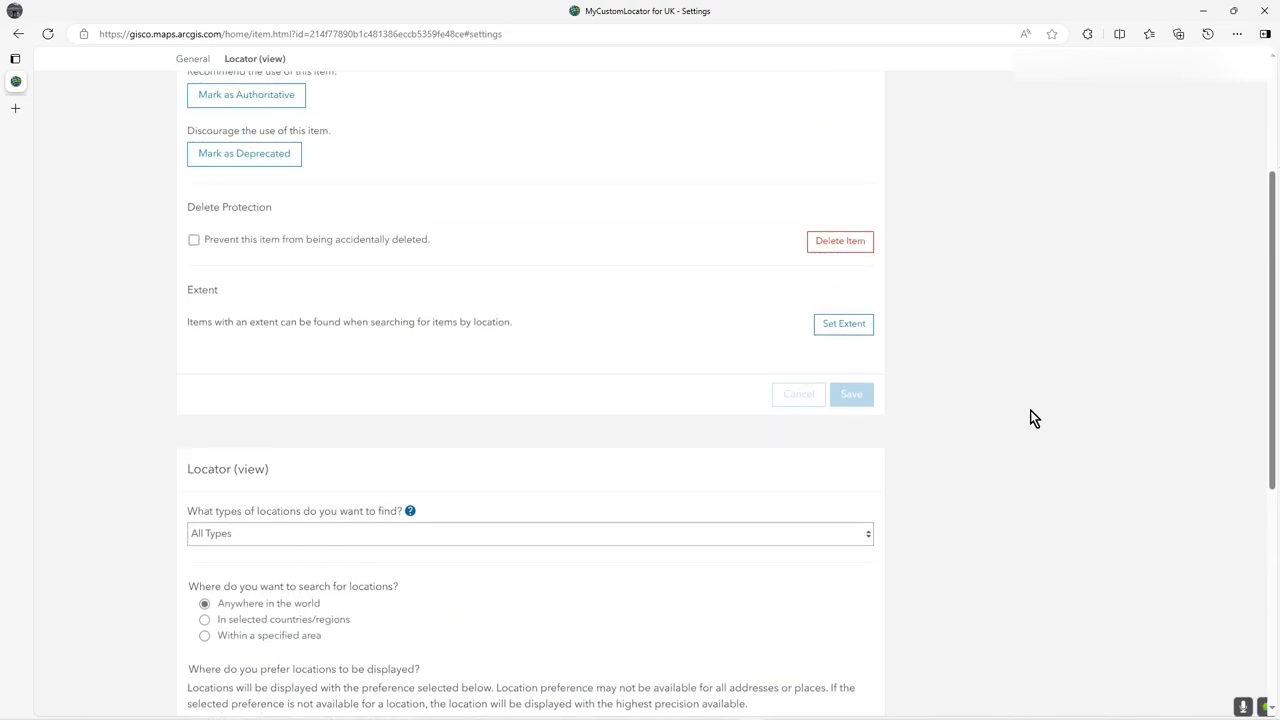
{"action": "scroll", "coordinate": [1029, 415], "scroll_direction": "down", "scroll_amount": 4}
{"action": "left_click", "coordinate": [276, 182]}
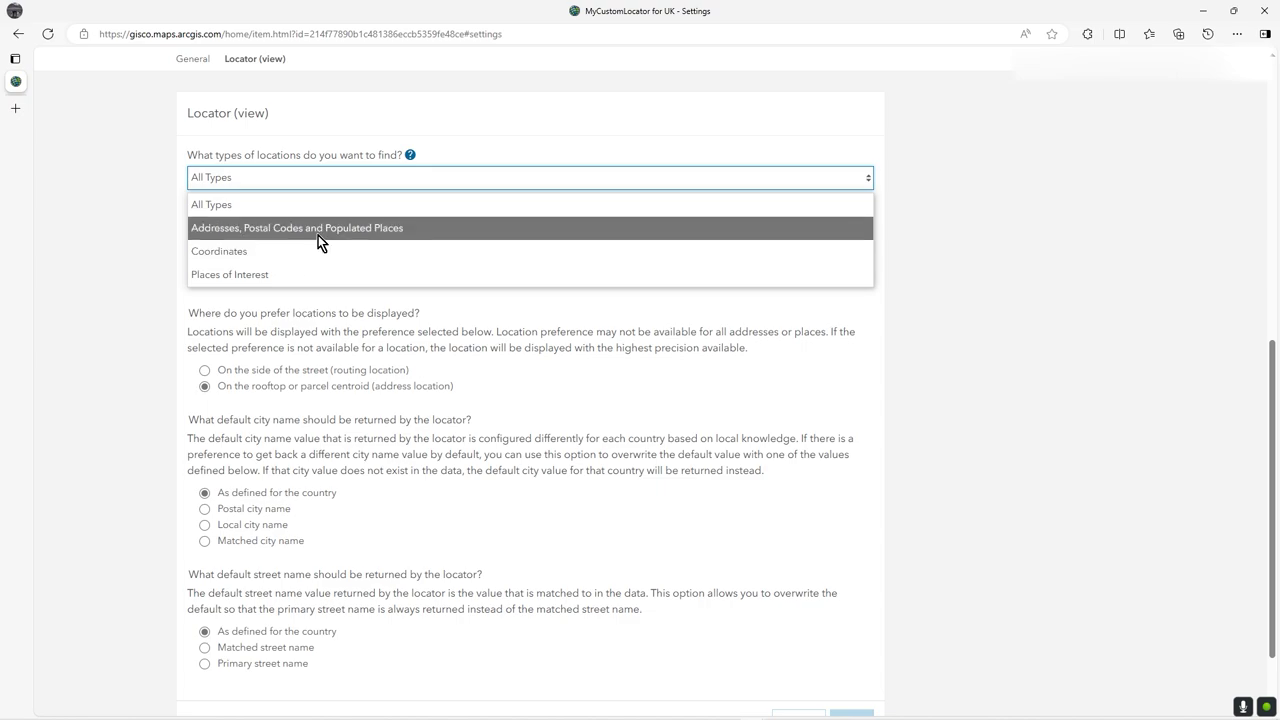
{"action": "left_click", "coordinate": [328, 206]}
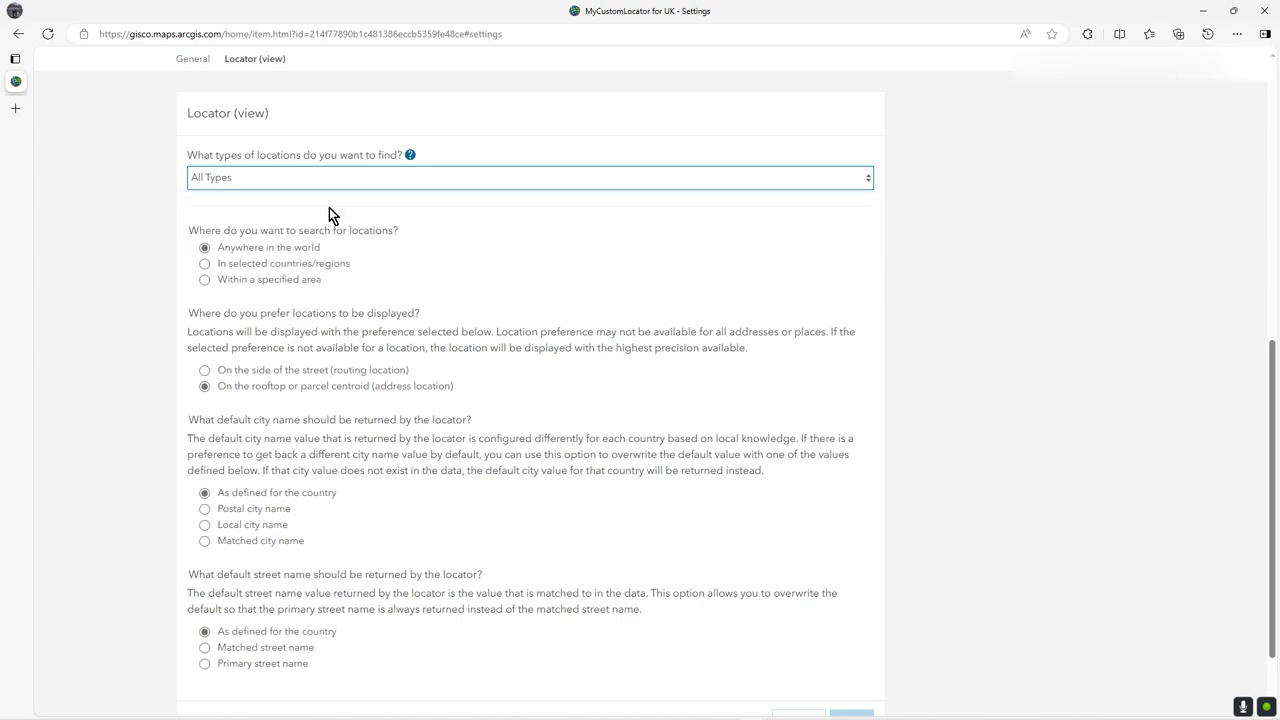
{"action": "scroll", "coordinate": [957, 343], "scroll_direction": "down", "scroll_amount": 1}
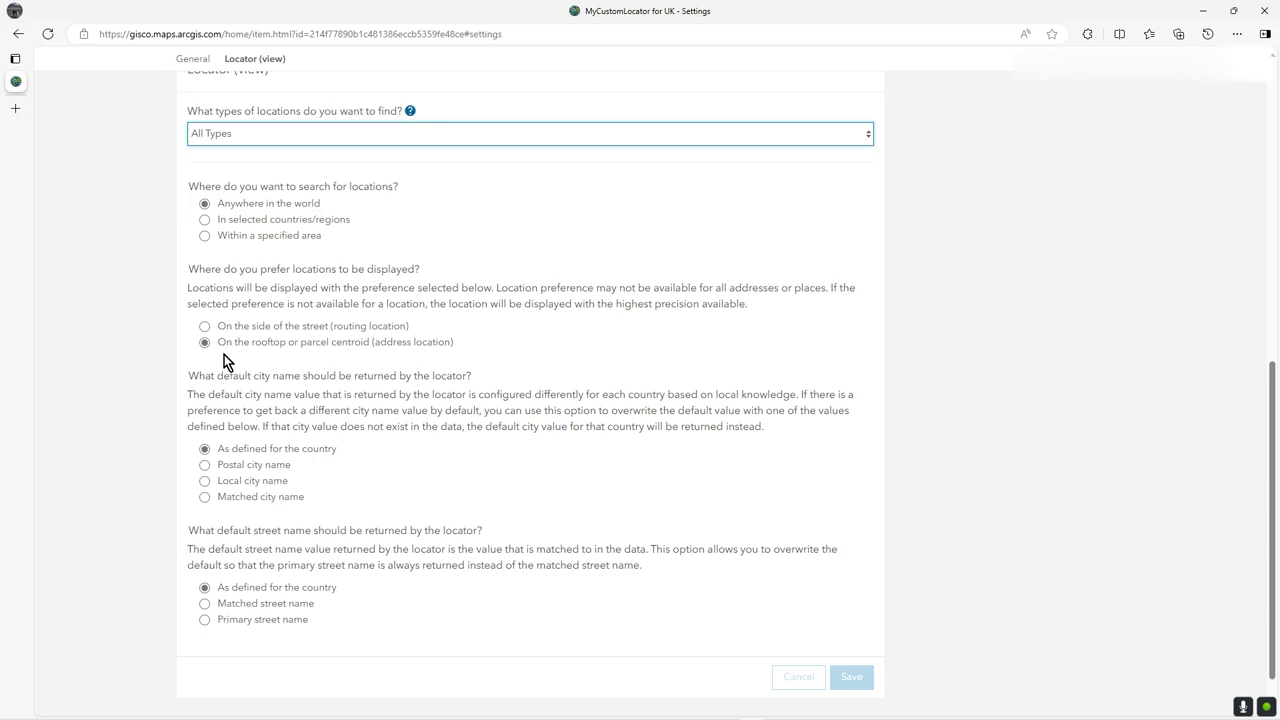
Step: Restrict MyCustomLocator for UK's search area to United Kingdom only and save the settings
{"action": "left_click", "coordinate": [205, 220]}
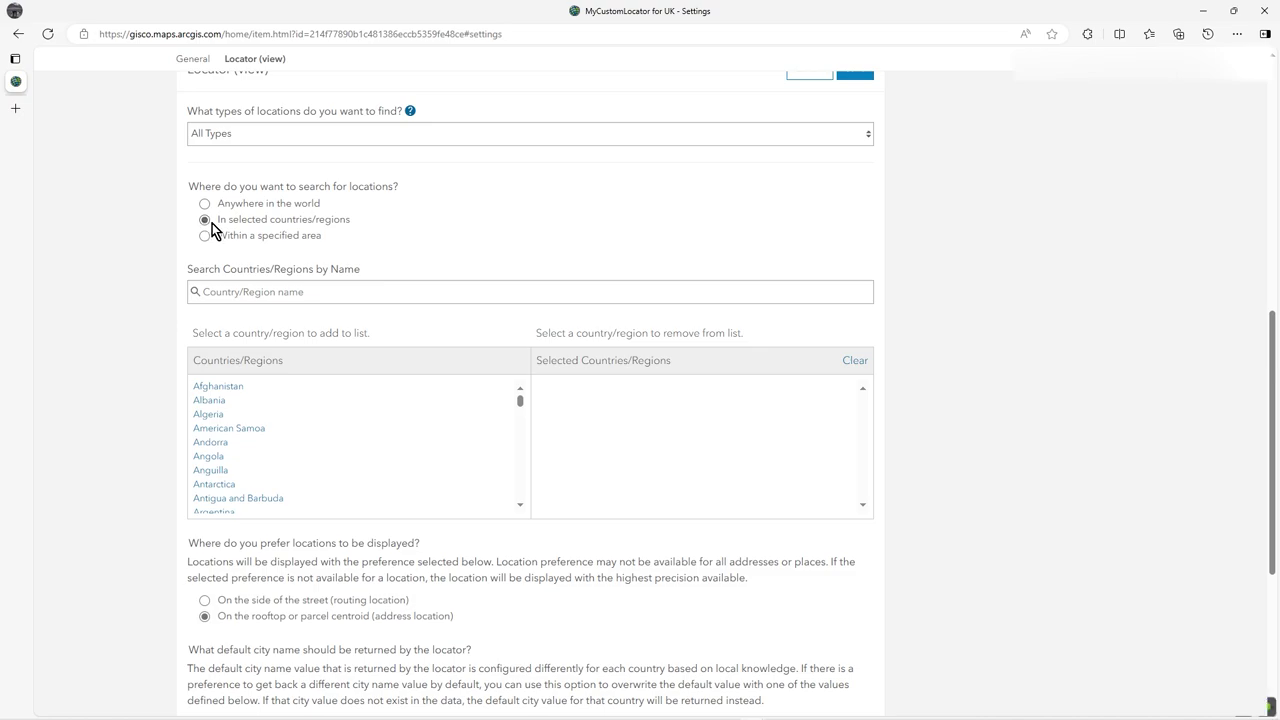
{"action": "left_click_drag", "start_coordinate": [520, 403], "coordinate": [525, 504]}
{"action": "scroll", "coordinate": [400, 488], "scroll_direction": "up", "scroll_amount": 1}
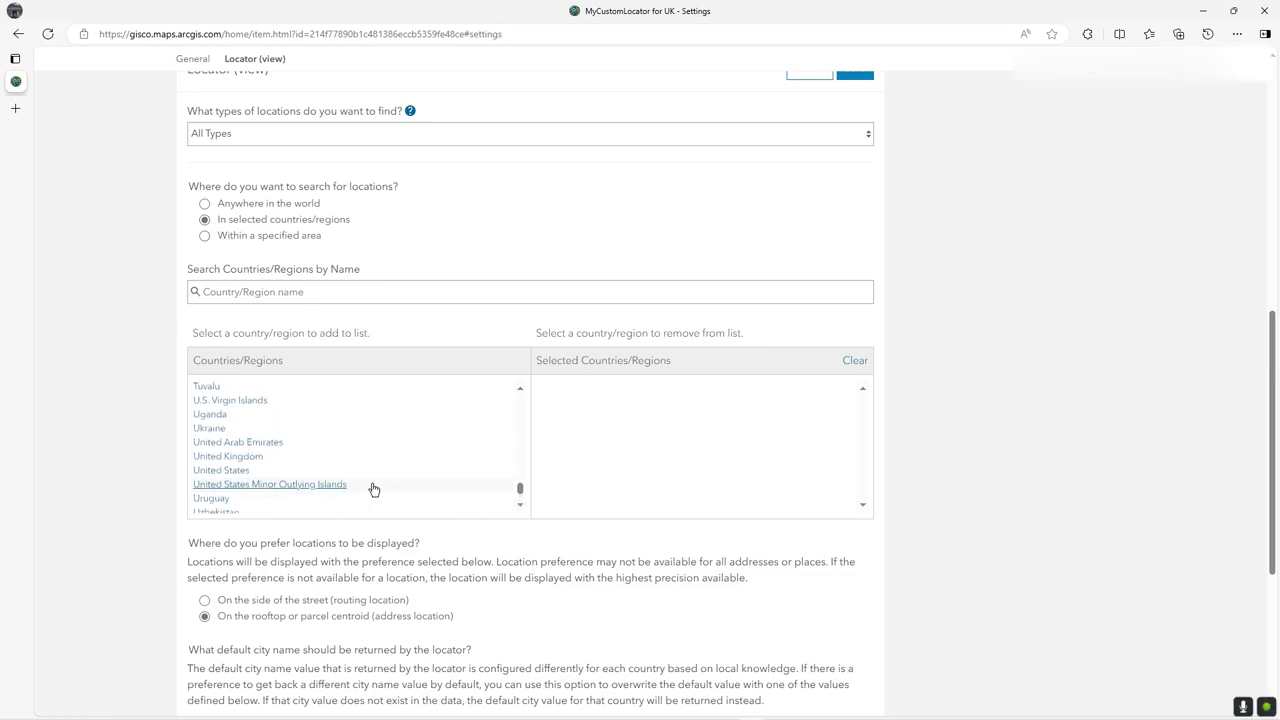
{"action": "left_click", "coordinate": [247, 458]}
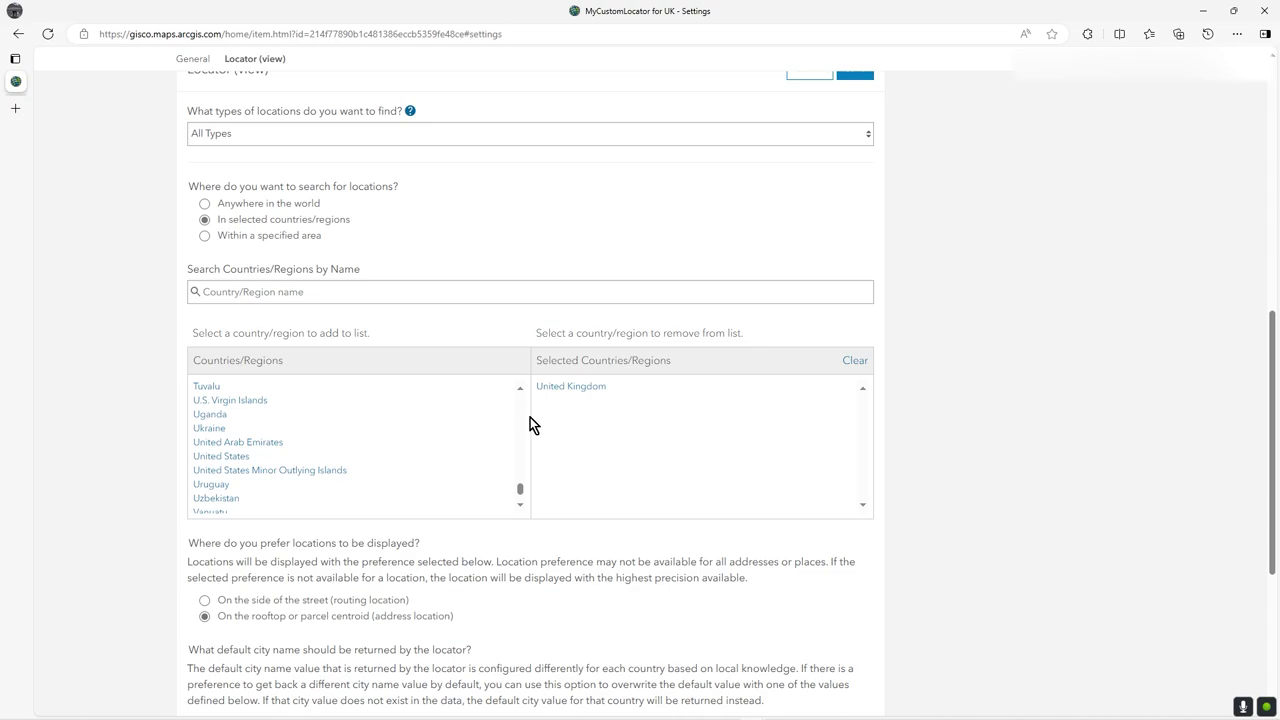
{"action": "left_click_drag", "start_coordinate": [518, 490], "coordinate": [524, 426]}
{"action": "scroll", "coordinate": [486, 440], "scroll_direction": "down", "scroll_amount": 3}
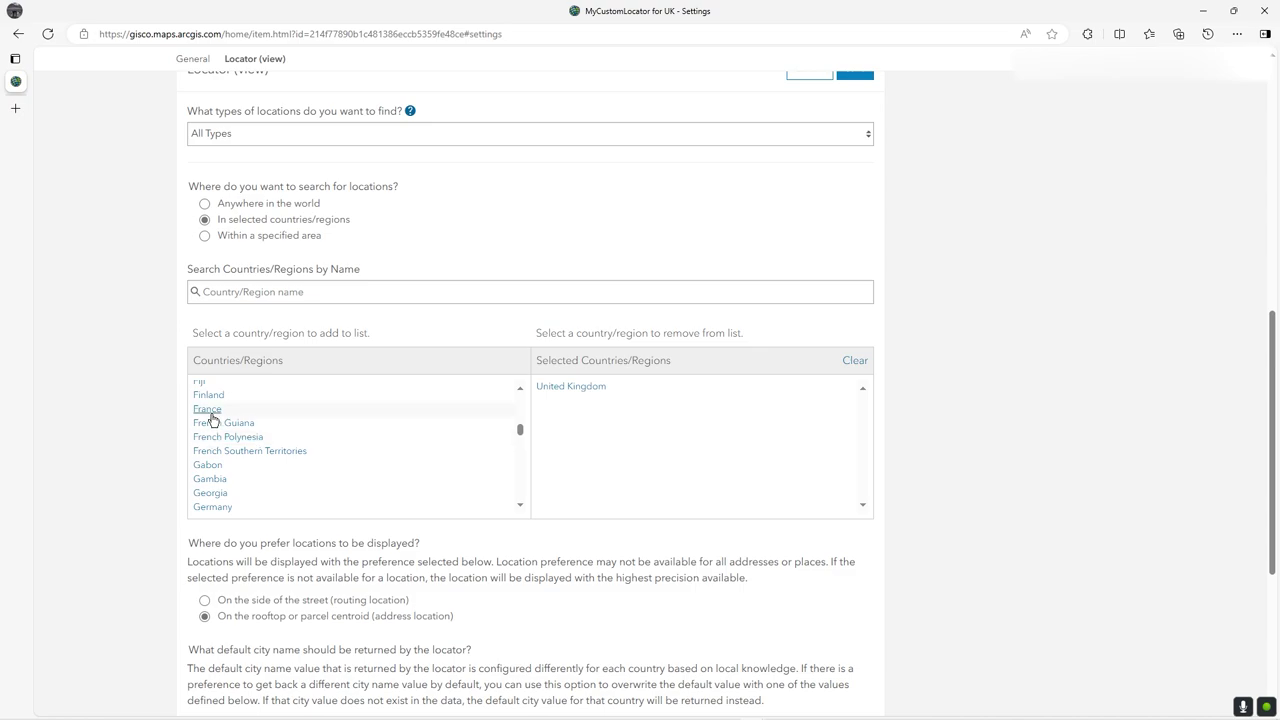
{"action": "left_click_drag", "start_coordinate": [521, 431], "coordinate": [520, 400]}
{"action": "scroll", "coordinate": [1016, 368], "scroll_direction": "up", "scroll_amount": 2}
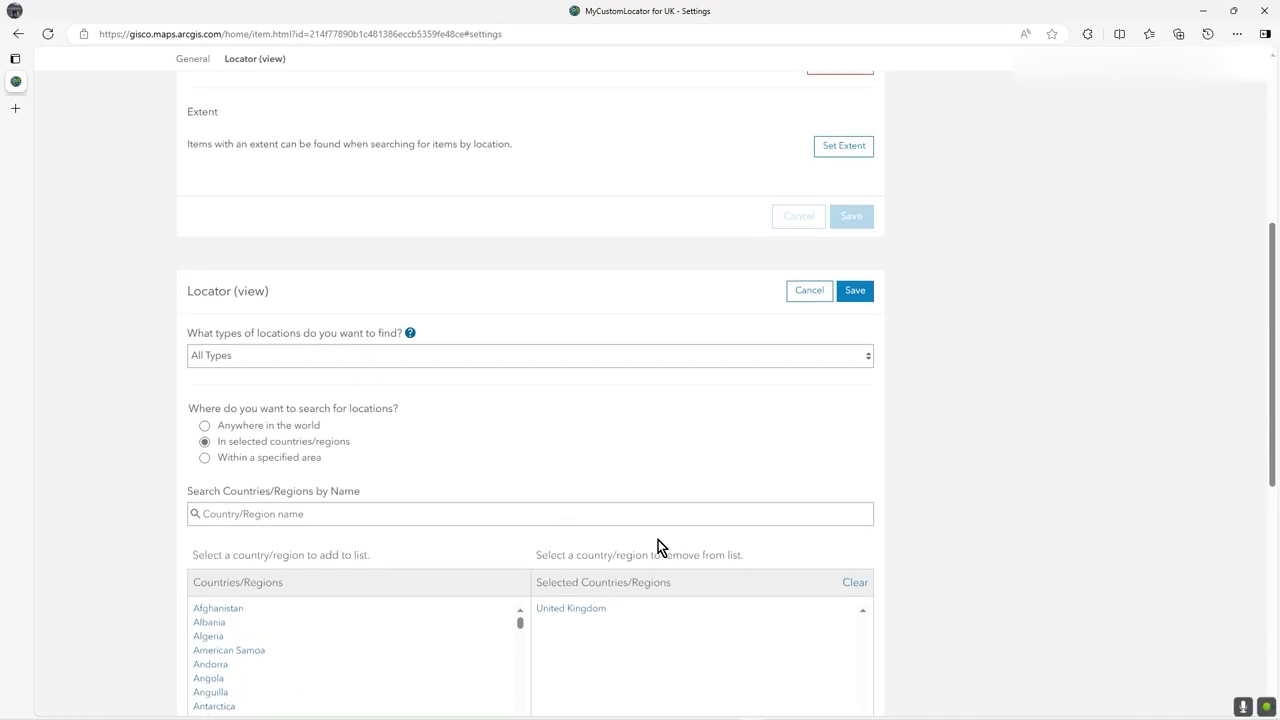
{"action": "left_click", "coordinate": [855, 290]}
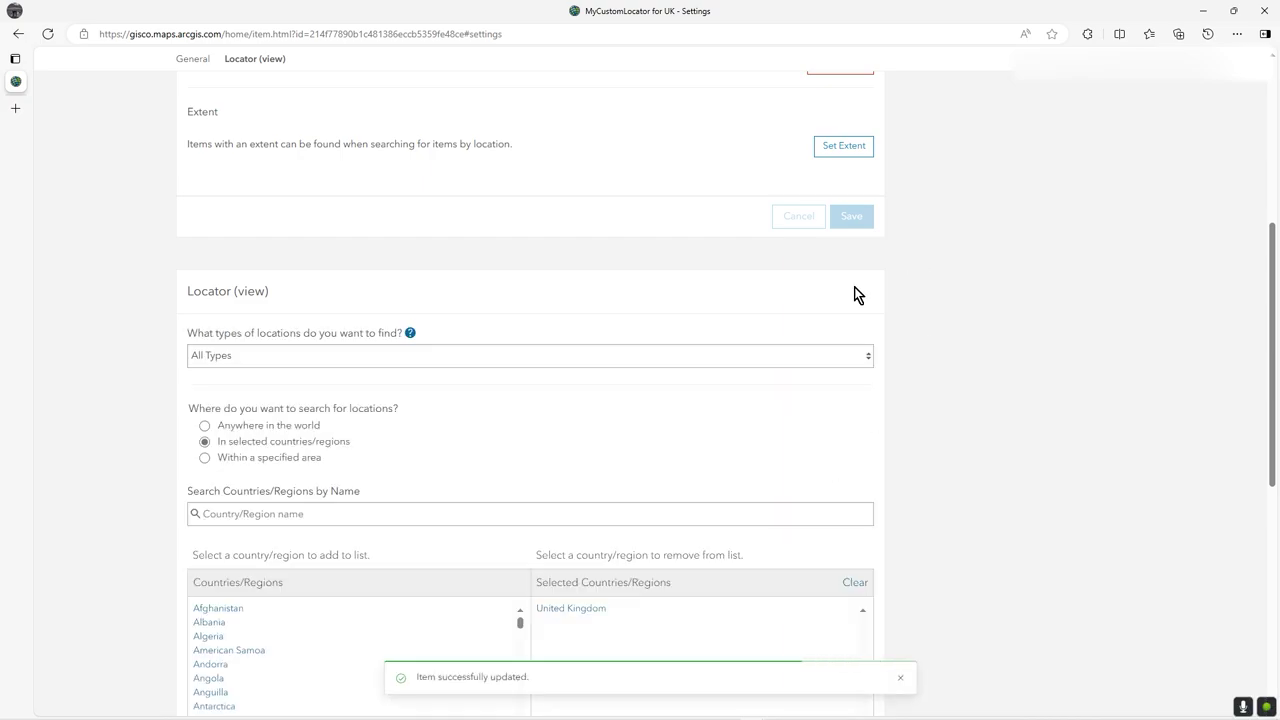
{"action": "scroll", "coordinate": [855, 294], "scroll_direction": "up", "scroll_amount": 4}
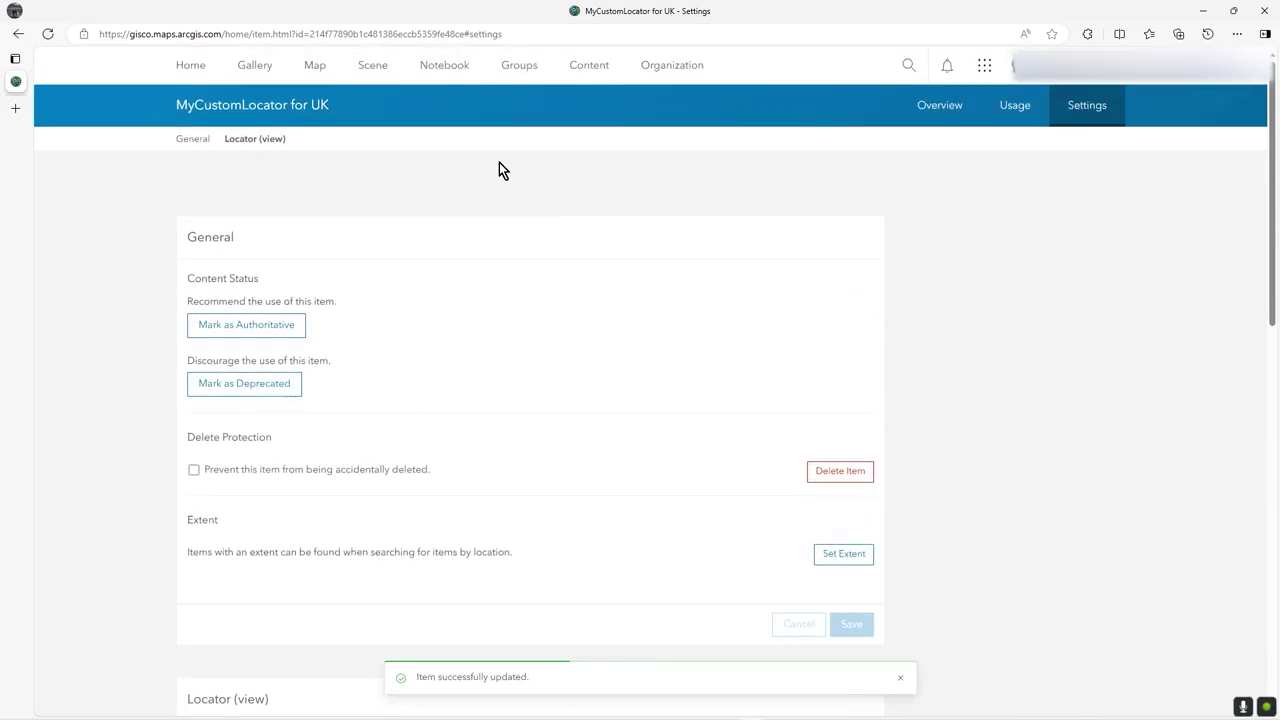
Step: Open the WebMap Tutorials item from Content in Map Viewer
{"action": "left_click", "coordinate": [47, 34]}
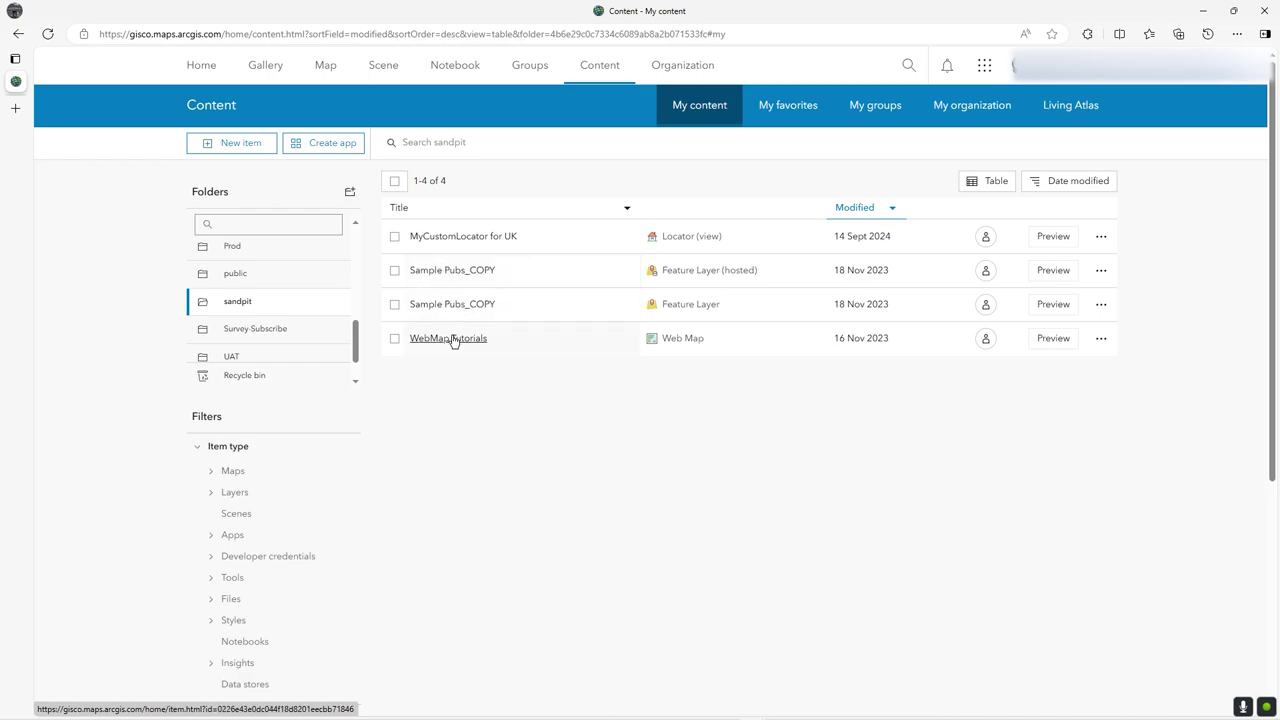
{"action": "left_click", "coordinate": [452, 340]}
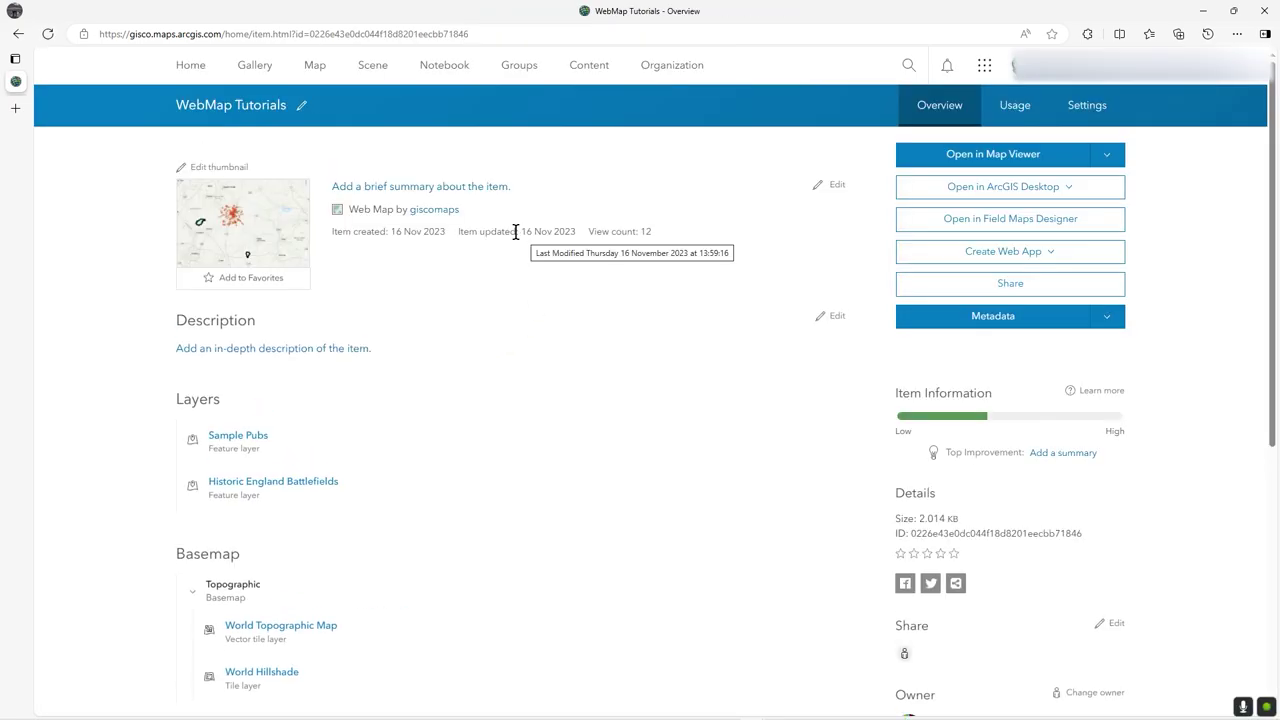
{"action": "left_click", "coordinate": [1037, 157]}
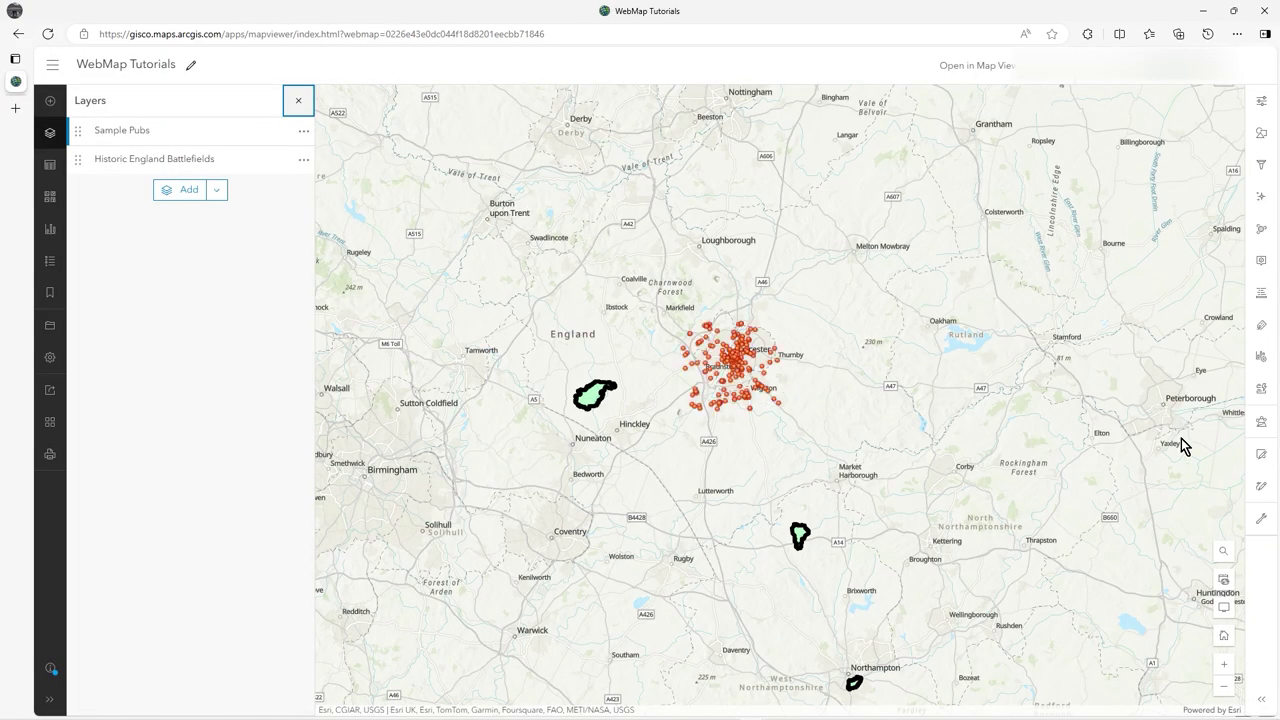
Step: Open the map search and list its sources: W3W, ArcGIS World Geocoding, ESRI BNG, OS OpenNames
{"action": "left_click", "coordinate": [1223, 551]}
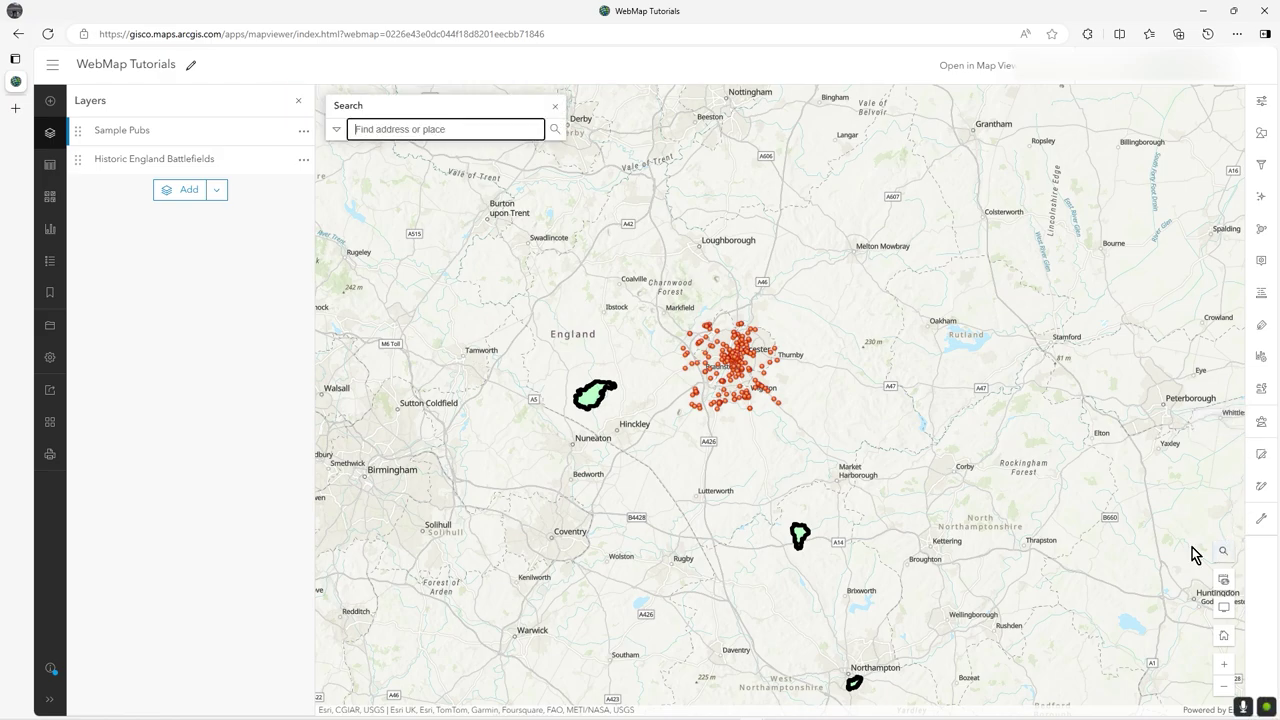
{"action": "left_click", "coordinate": [337, 130]}
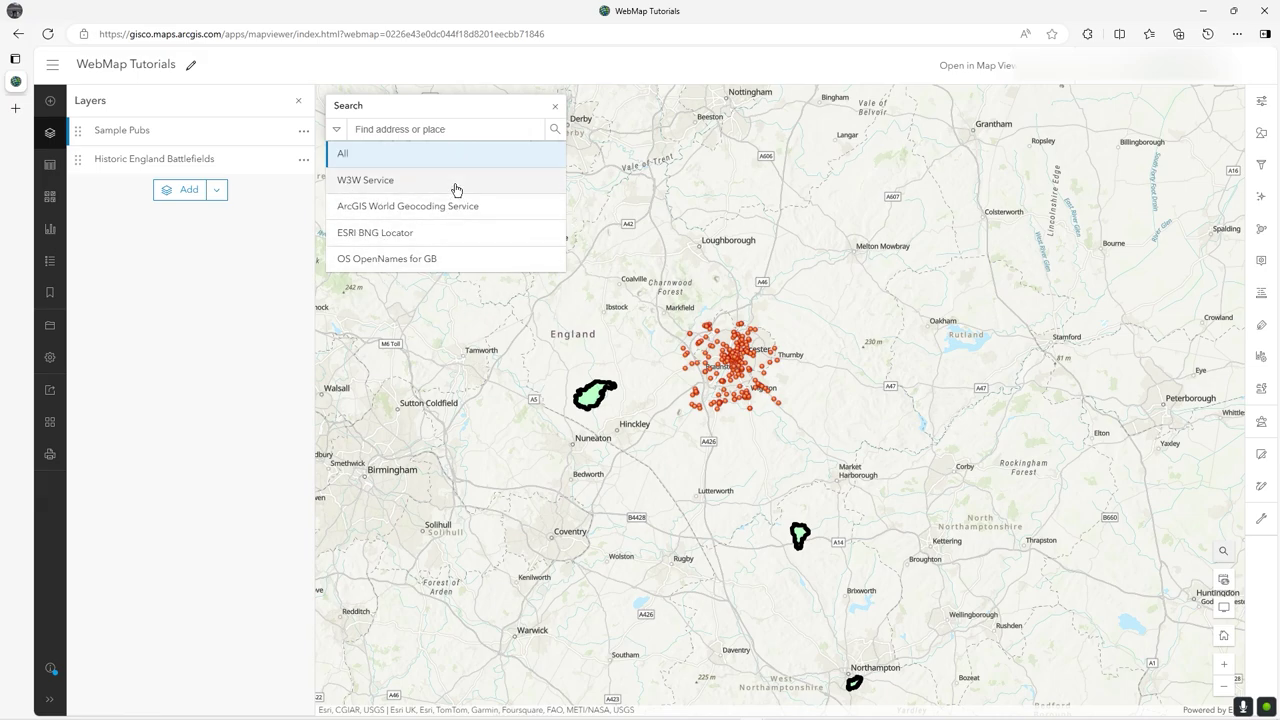
Step: Close the search source list and return to the sandpit folder in My content
{"action": "left_click", "coordinate": [337, 129]}
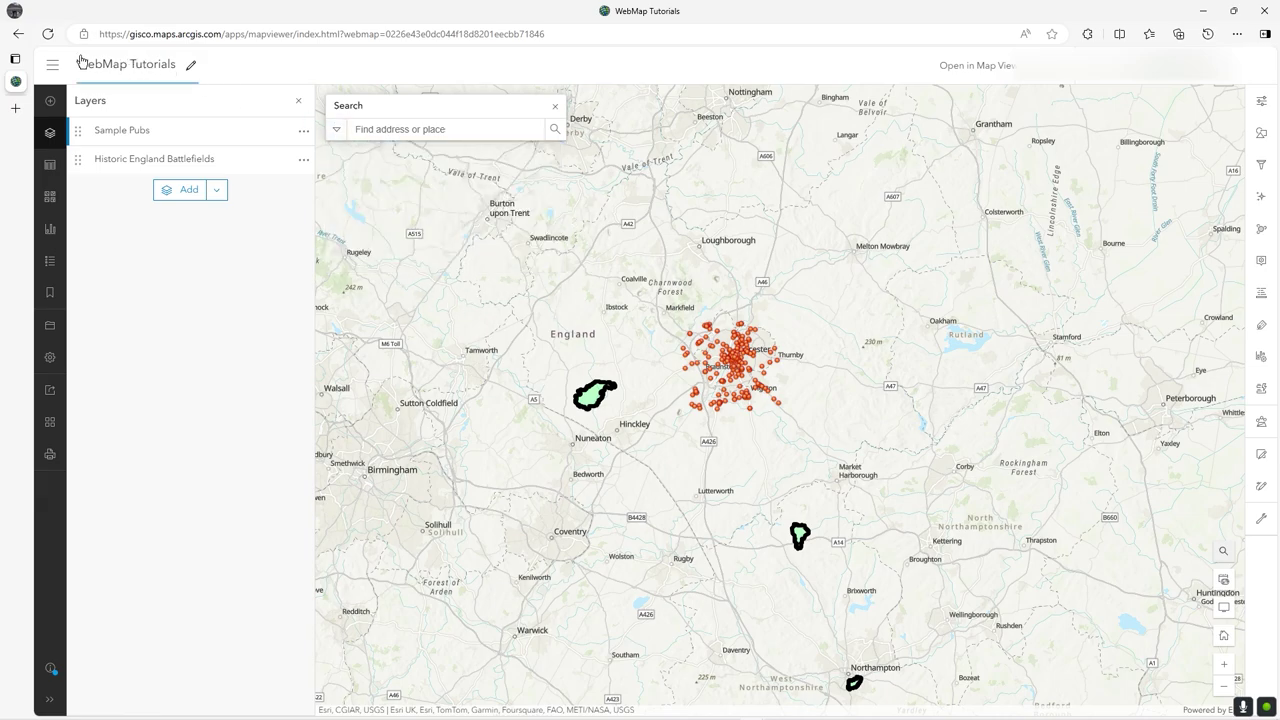
{"action": "left_click", "coordinate": [52, 64]}
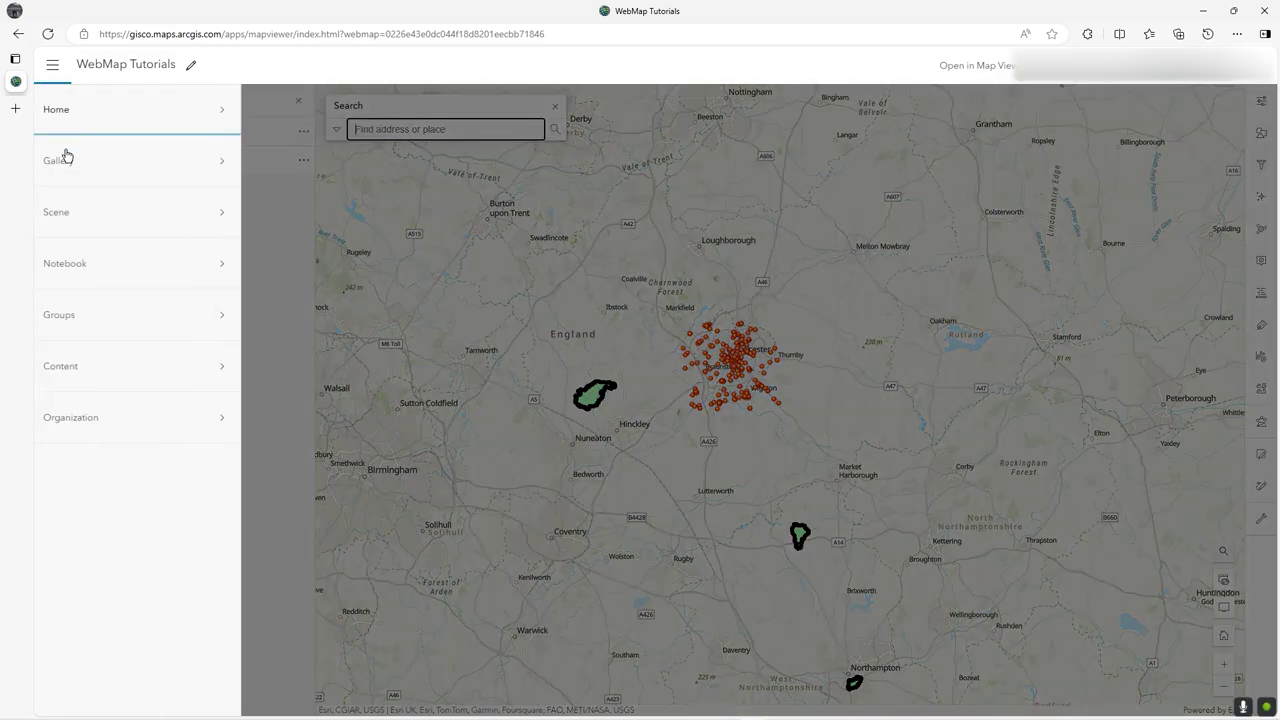
{"action": "left_click", "coordinate": [86, 360]}
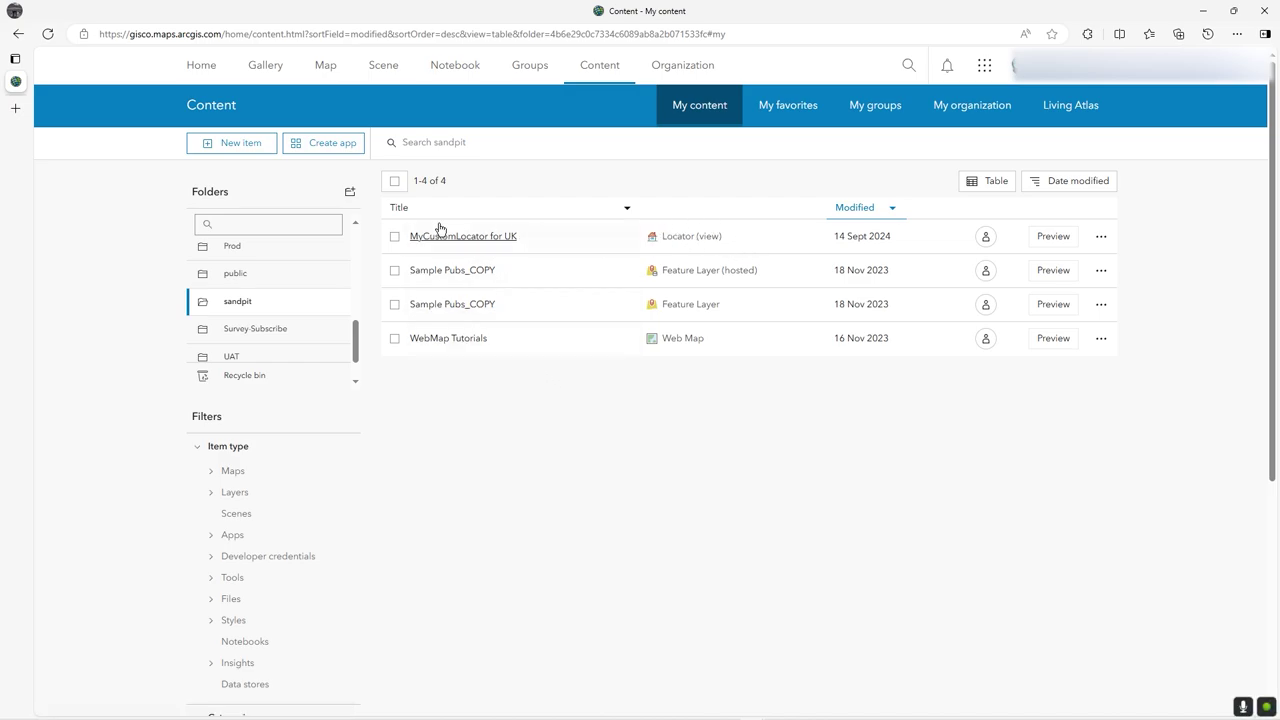
{"action": "left_click", "coordinate": [675, 71]}
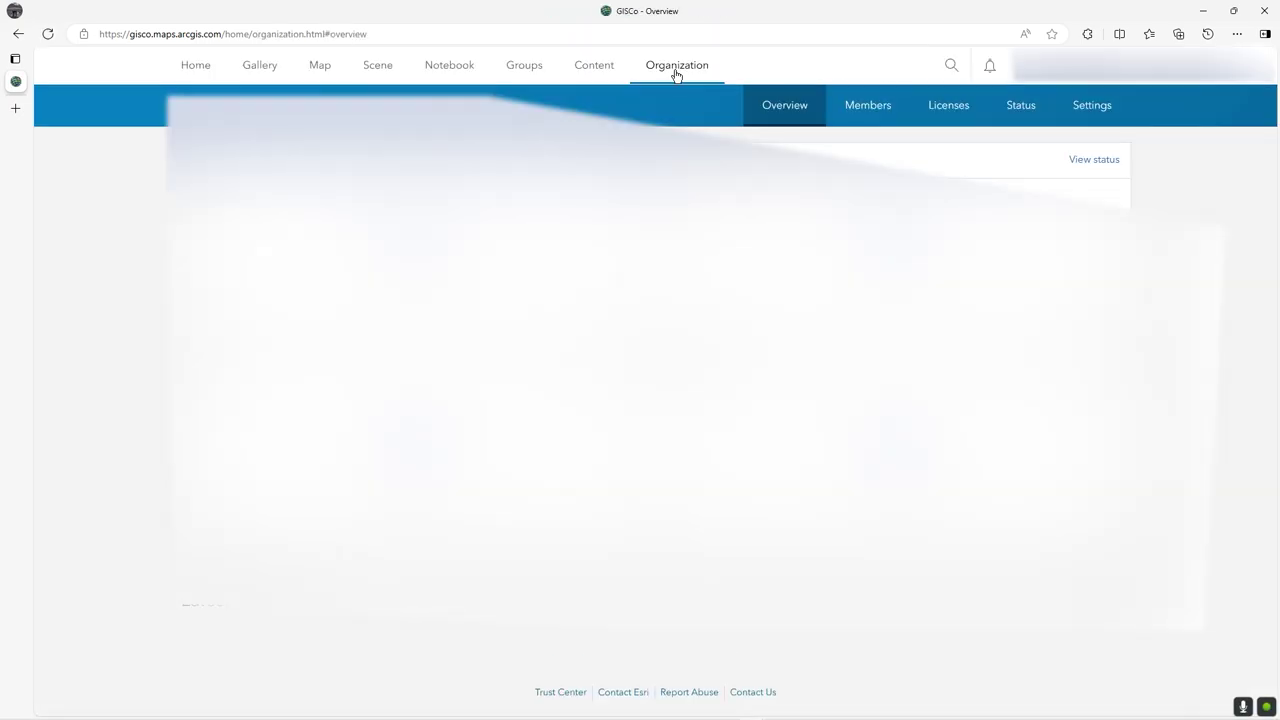
{"action": "left_click", "coordinate": [1100, 106]}
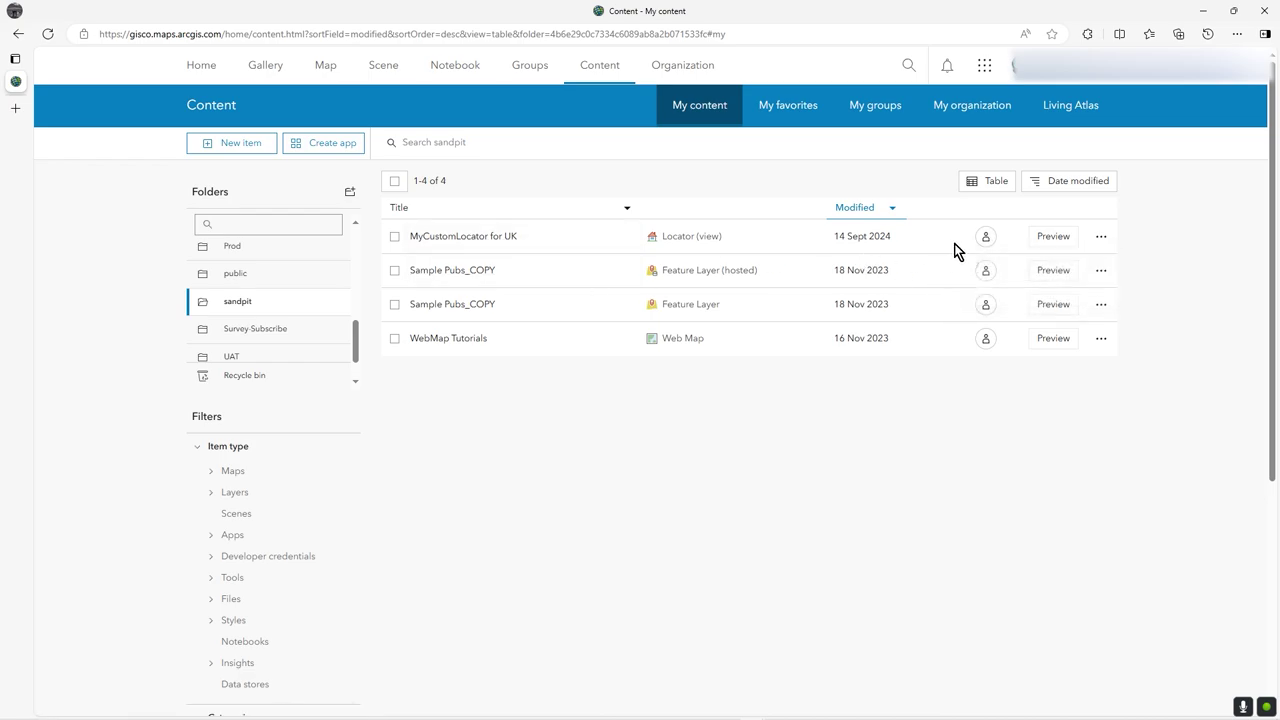
Step: Share MyCustomLocator for UK with the Organization and save the new sharing level
{"action": "left_click", "coordinate": [983, 240]}
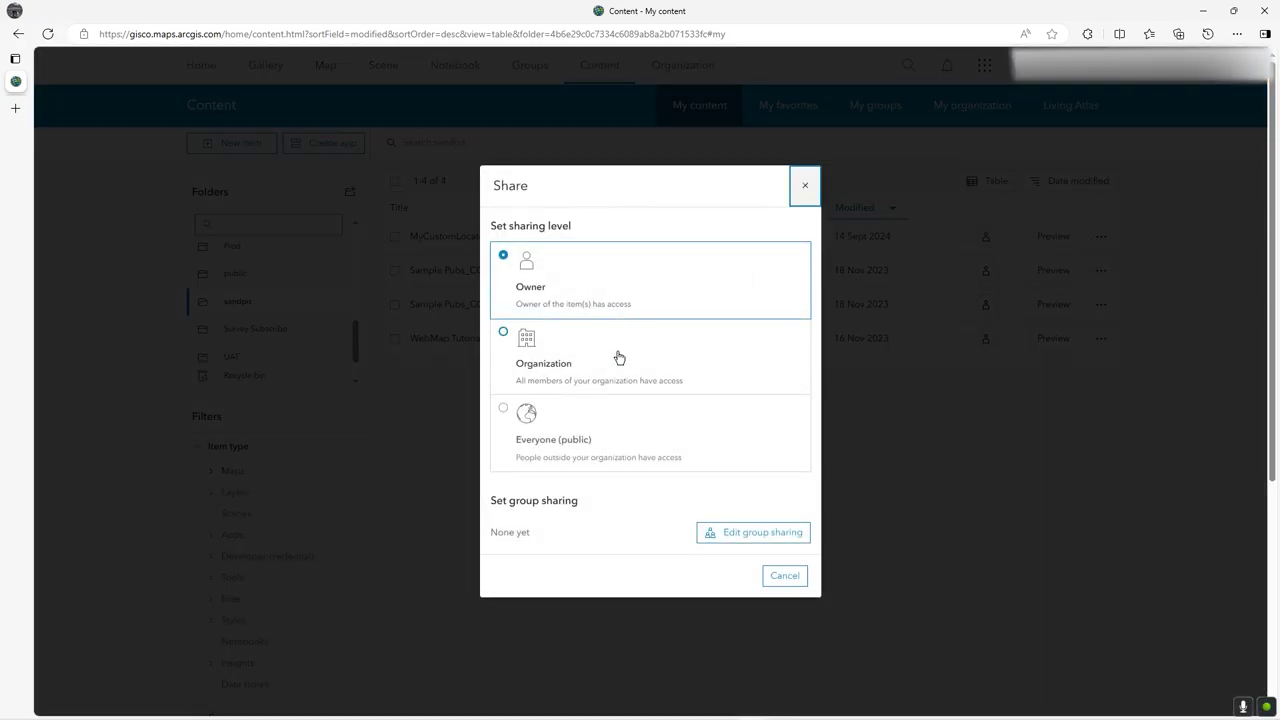
{"action": "left_click", "coordinate": [504, 335]}
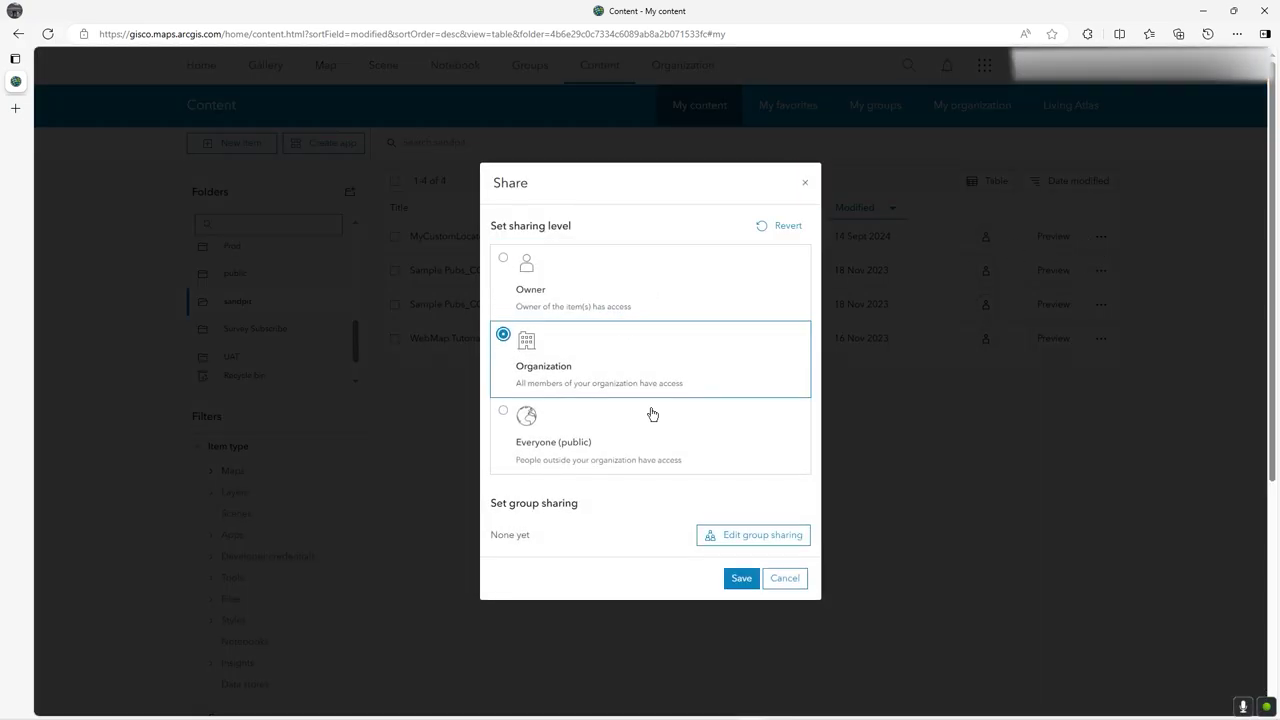
{"action": "left_click", "coordinate": [740, 580]}
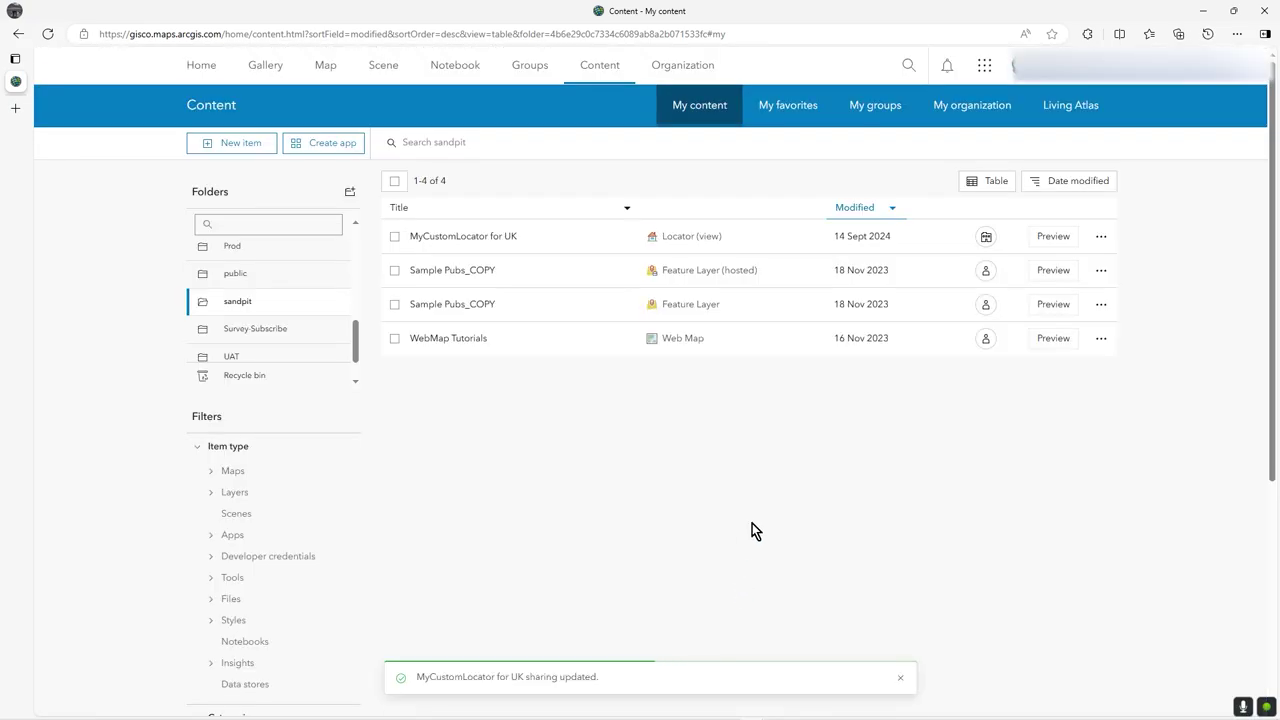
Step: Open Organization > Settings > Utility services and scroll to the geocoding locators
{"action": "left_click", "coordinate": [681, 66]}
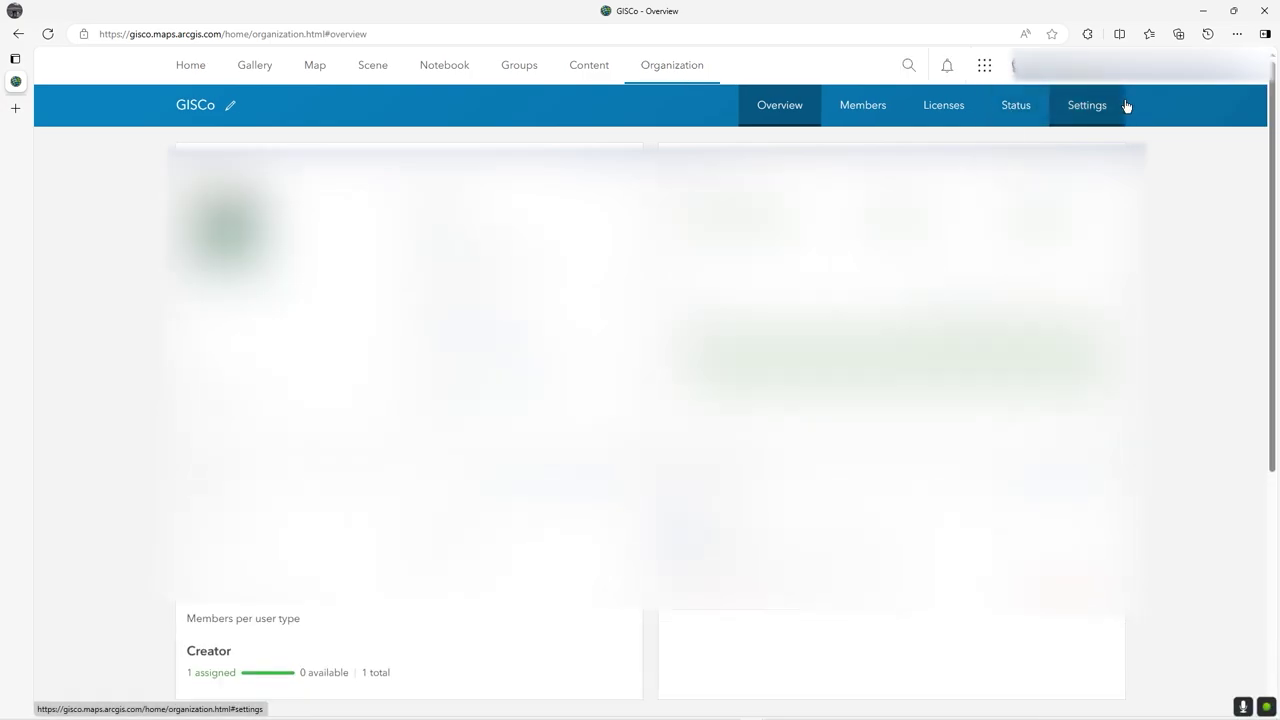
{"action": "left_click", "coordinate": [1117, 106]}
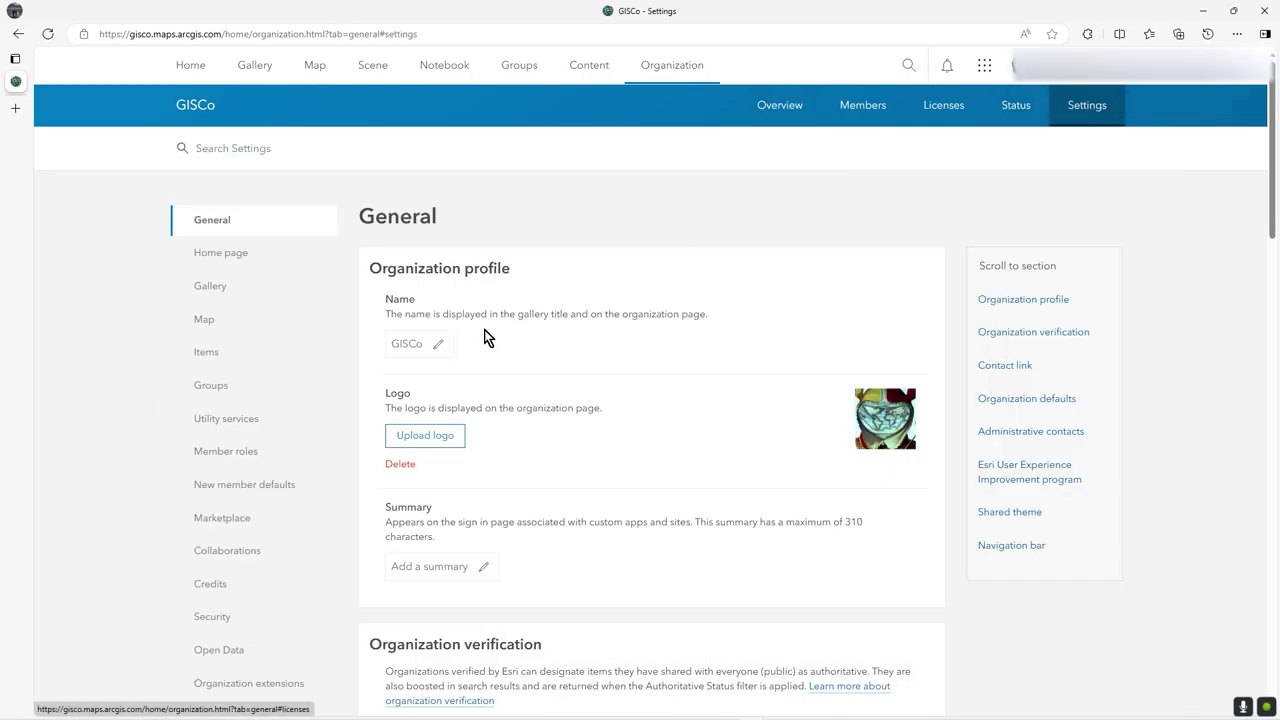
{"action": "left_click", "coordinate": [248, 422]}
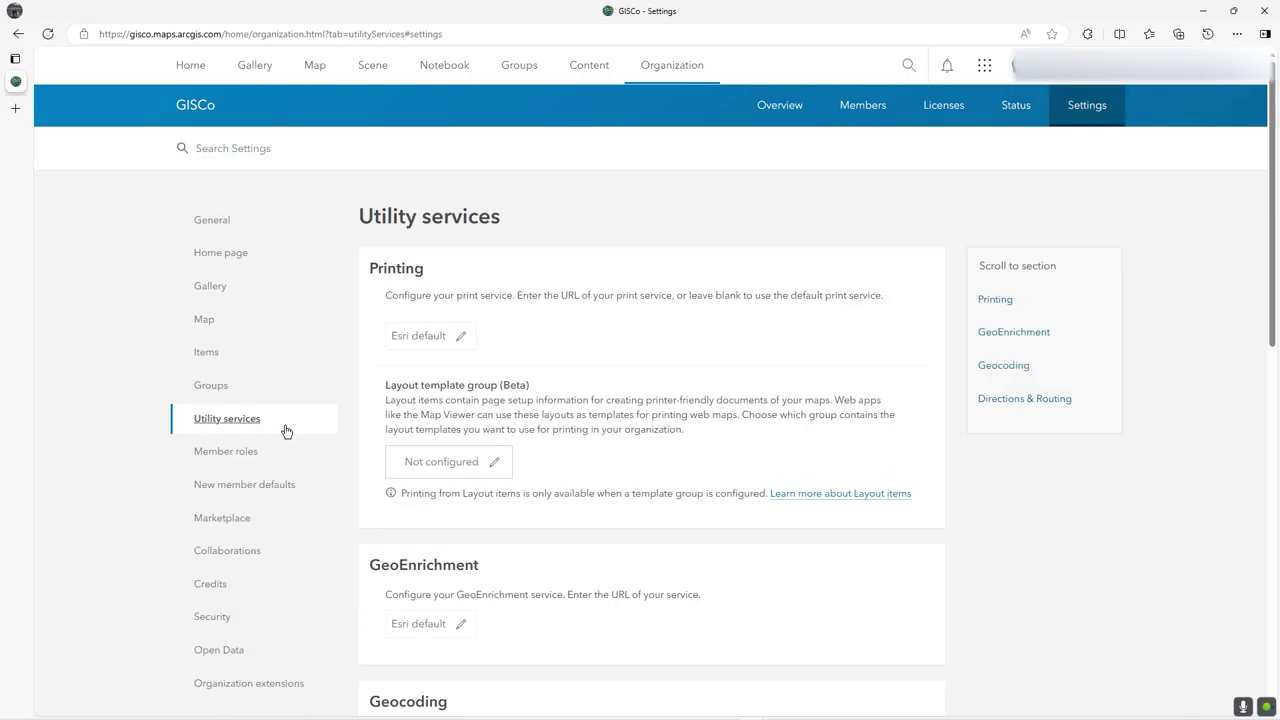
{"action": "scroll", "coordinate": [569, 460], "scroll_direction": "down", "scroll_amount": 5}
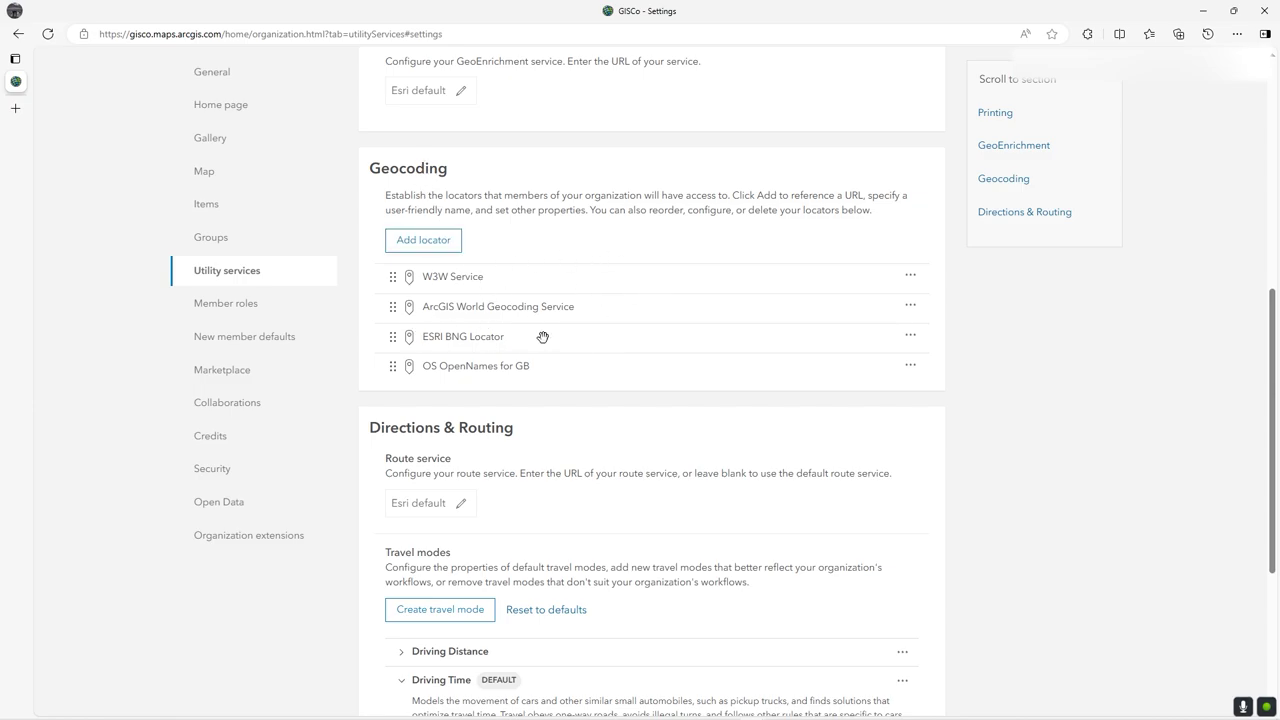
Step: Add MyCustomLocator for UK from existing locators with batch geocoding off, and save
{"action": "left_click", "coordinate": [434, 253]}
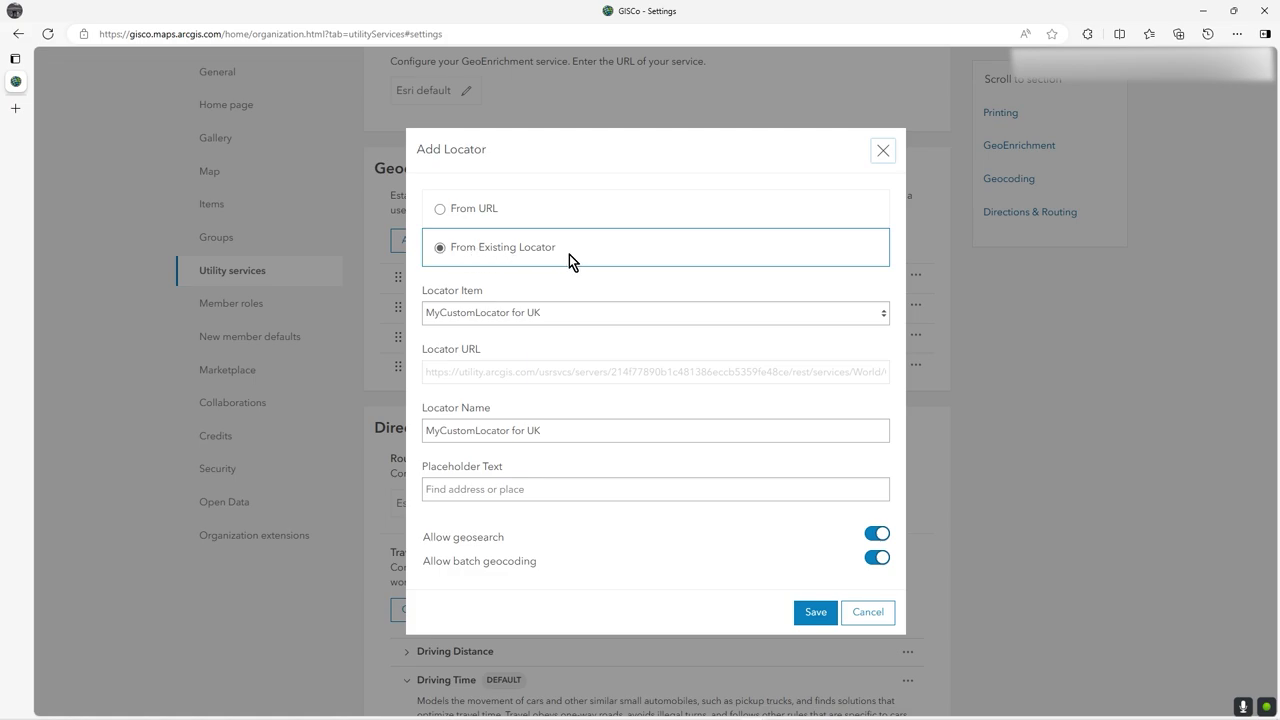
{"action": "left_click", "coordinate": [728, 310]}
{"action": "left_click", "coordinate": [728, 312]}
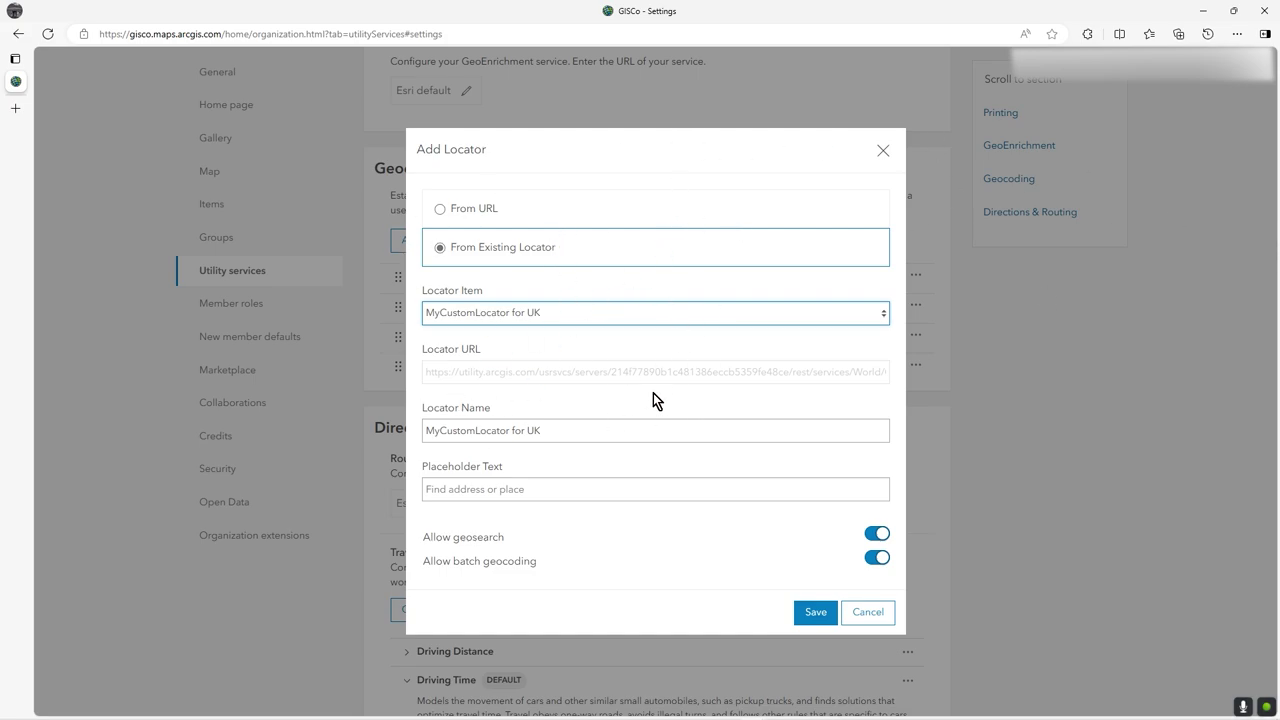
{"action": "left_click", "coordinate": [569, 431]}
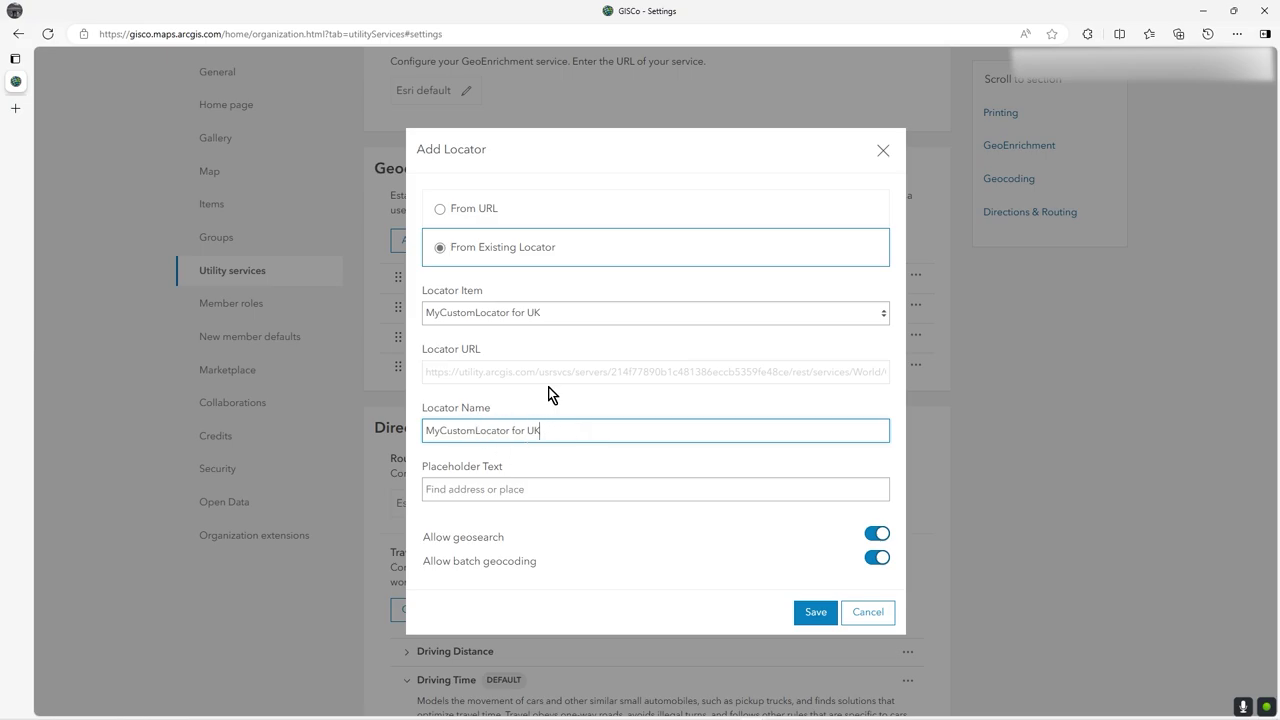
{"action": "left_click", "coordinate": [878, 556]}
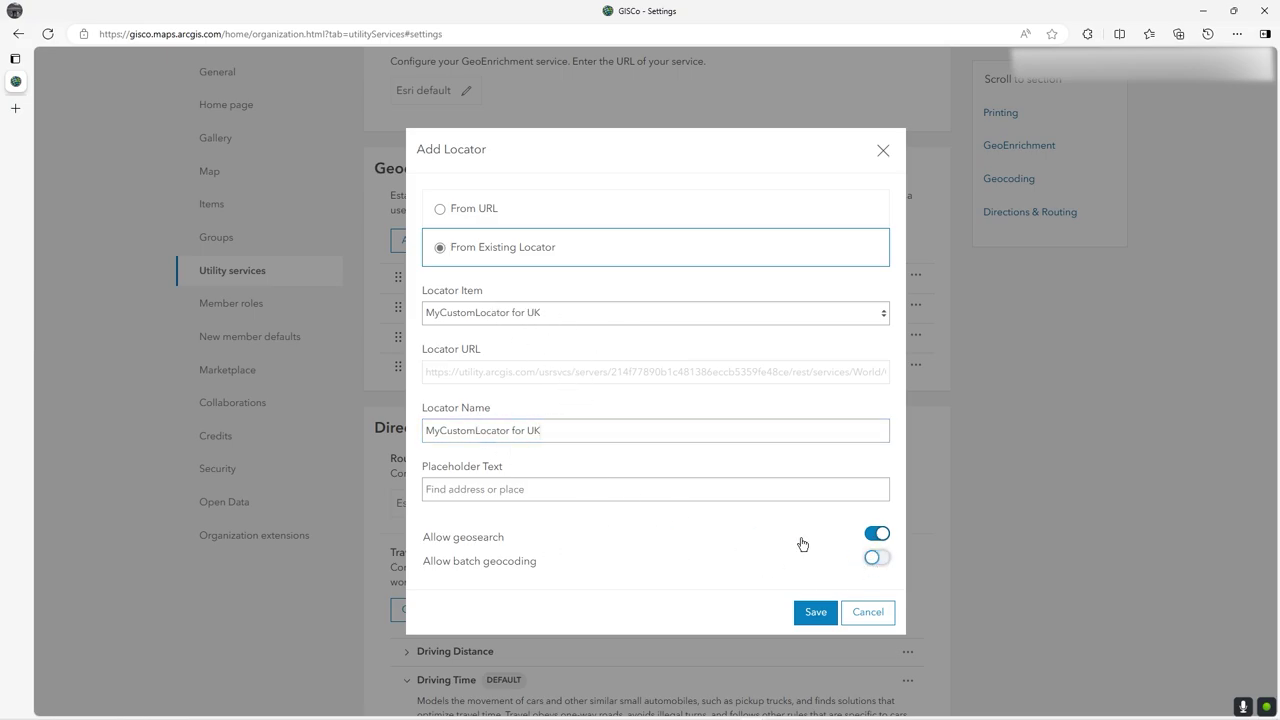
{"action": "left_click", "coordinate": [816, 612]}
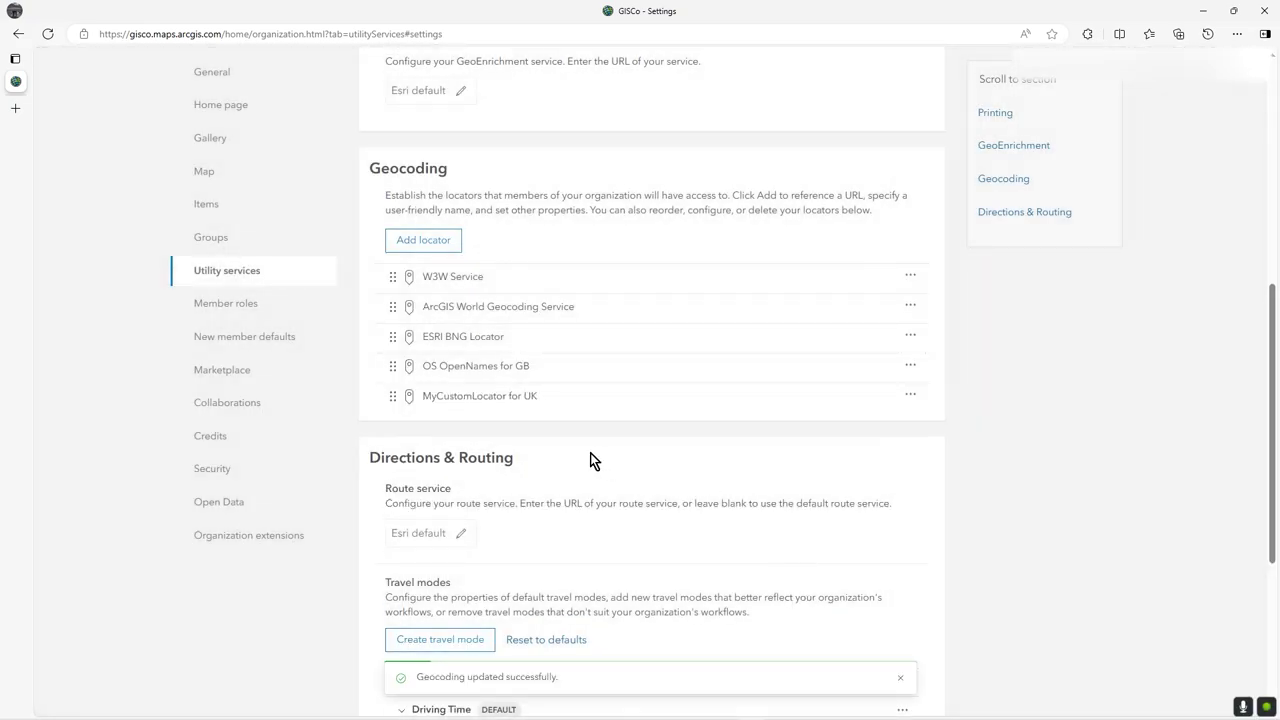
Step: Drag MyCustomLocator for UK to first place in the organization's Geocoding locator list
{"action": "left_click_drag", "start_coordinate": [389, 396], "coordinate": [389, 277]}
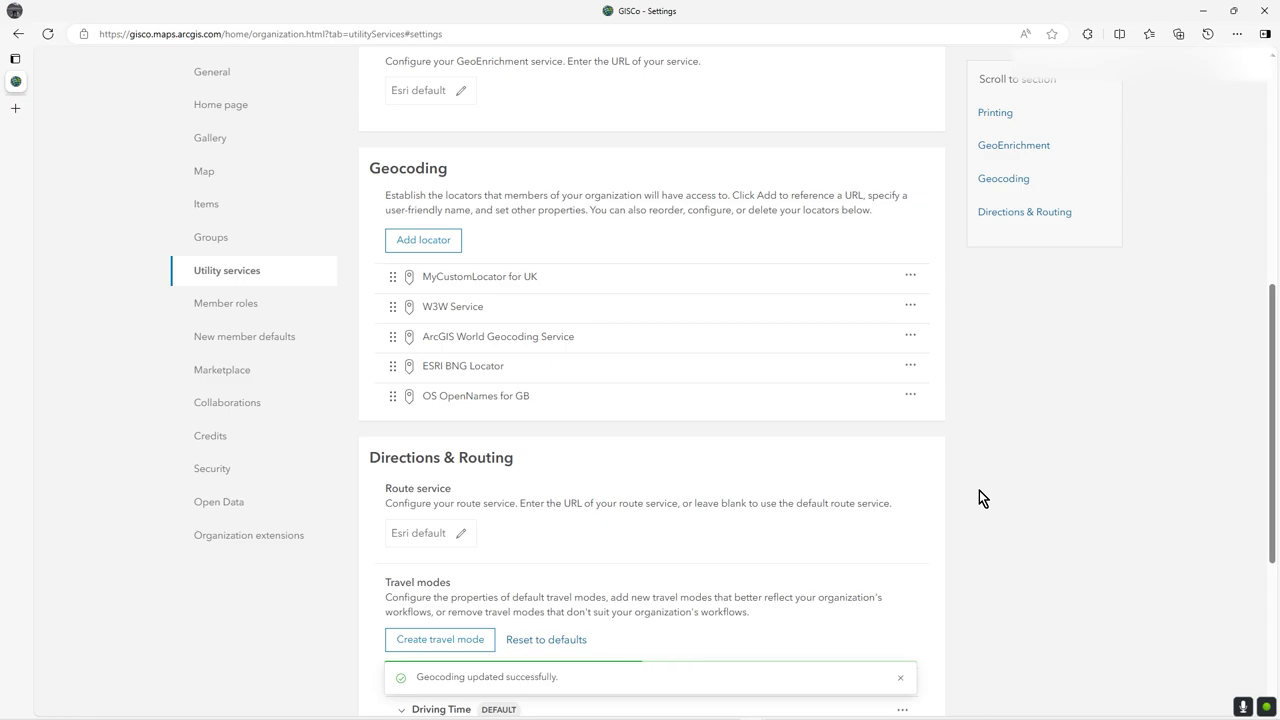
{"action": "scroll", "coordinate": [979, 497], "scroll_direction": "up", "scroll_amount": 6}
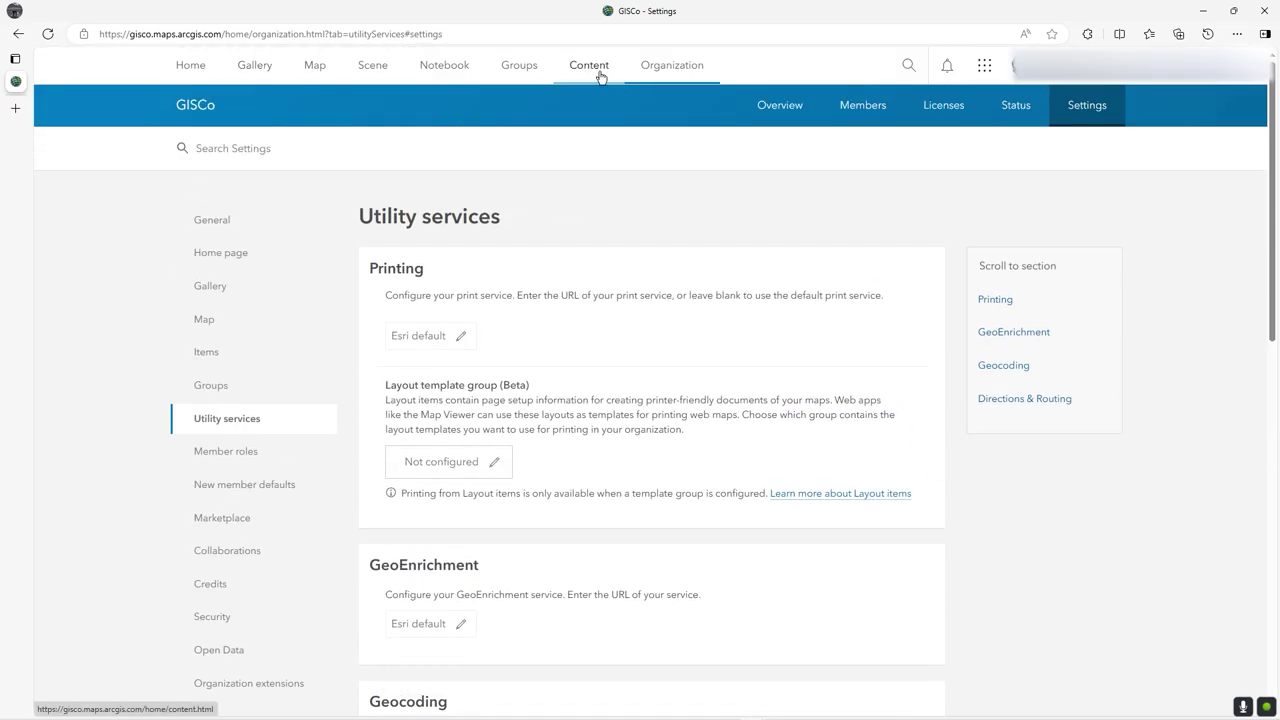
Step: Open the WebMap Tutorials map in Map Viewer and check its search sources include MyCustomLocator for UK
{"action": "left_click", "coordinate": [600, 72]}
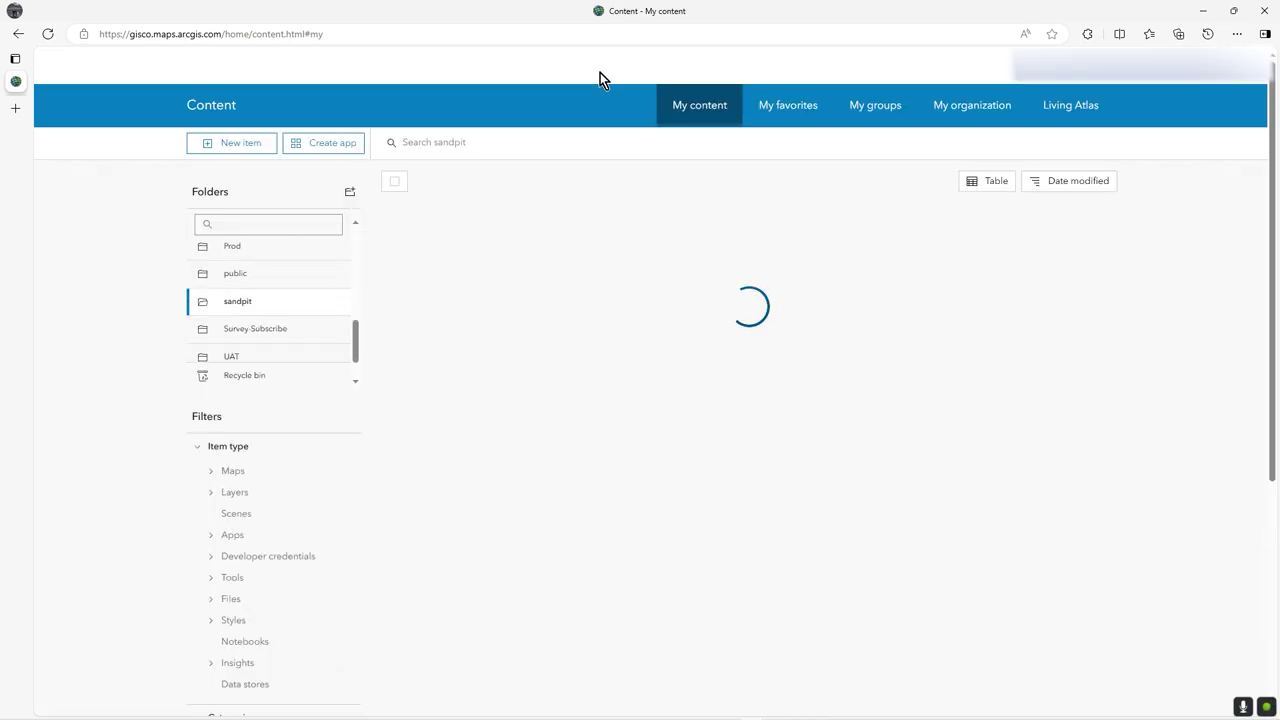
{"action": "left_click", "coordinate": [451, 341]}
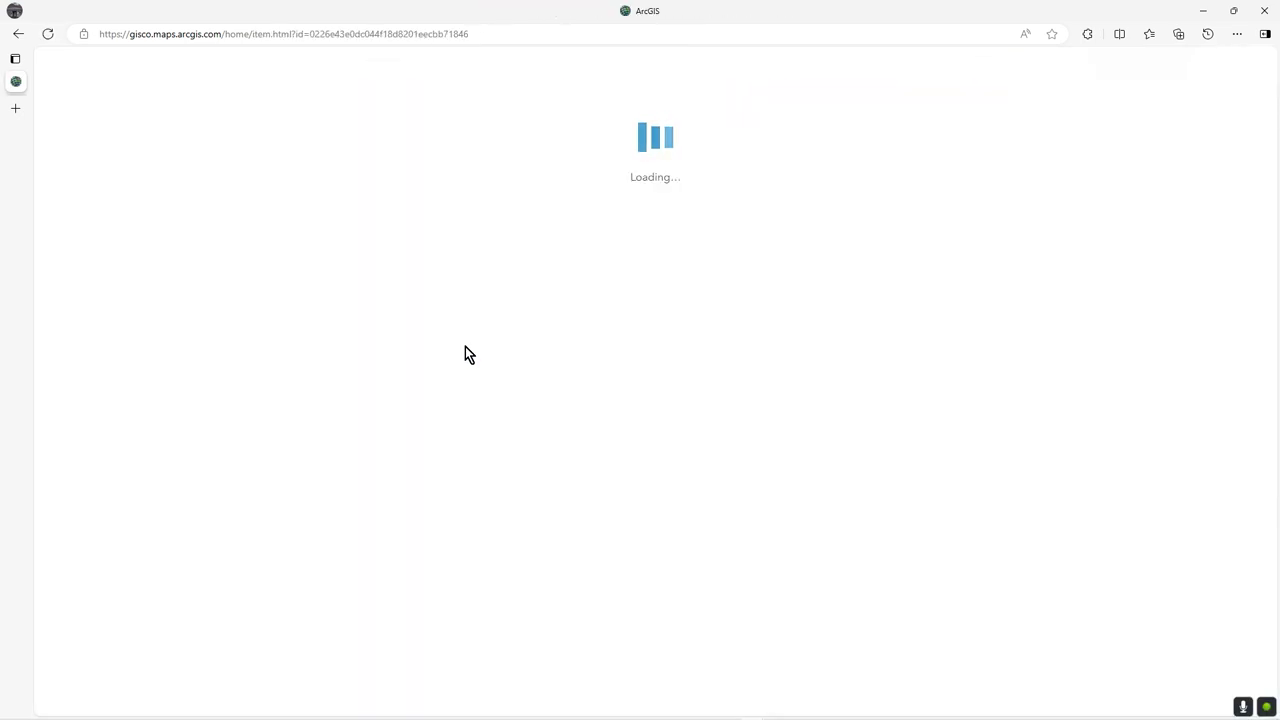
{"action": "left_click", "coordinate": [990, 160]}
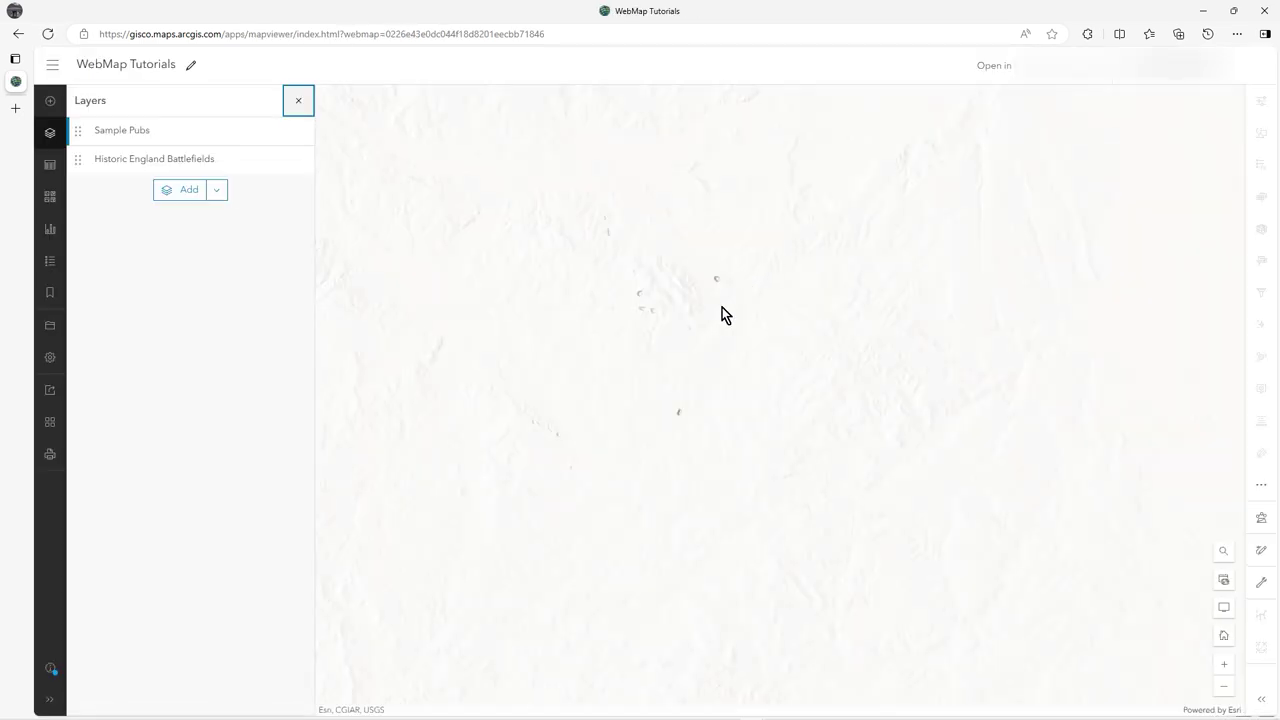
{"action": "left_click", "coordinate": [1222, 553]}
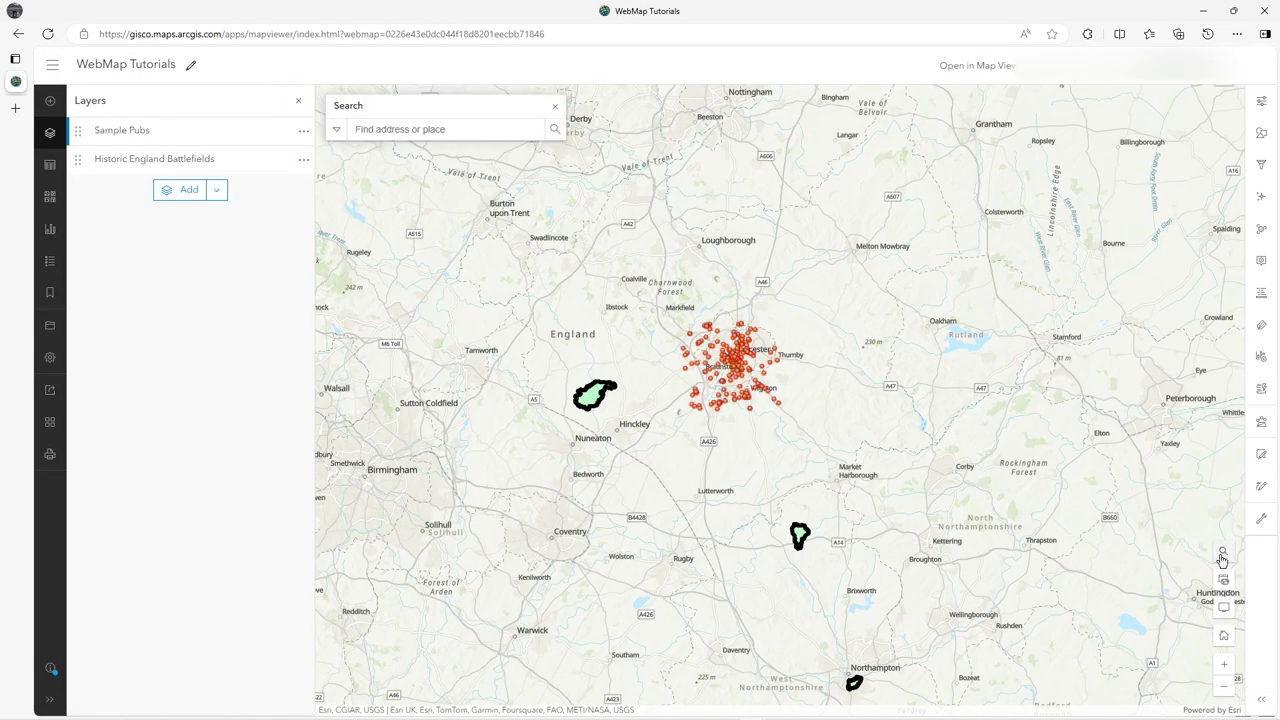
{"action": "left_click", "coordinate": [337, 130]}
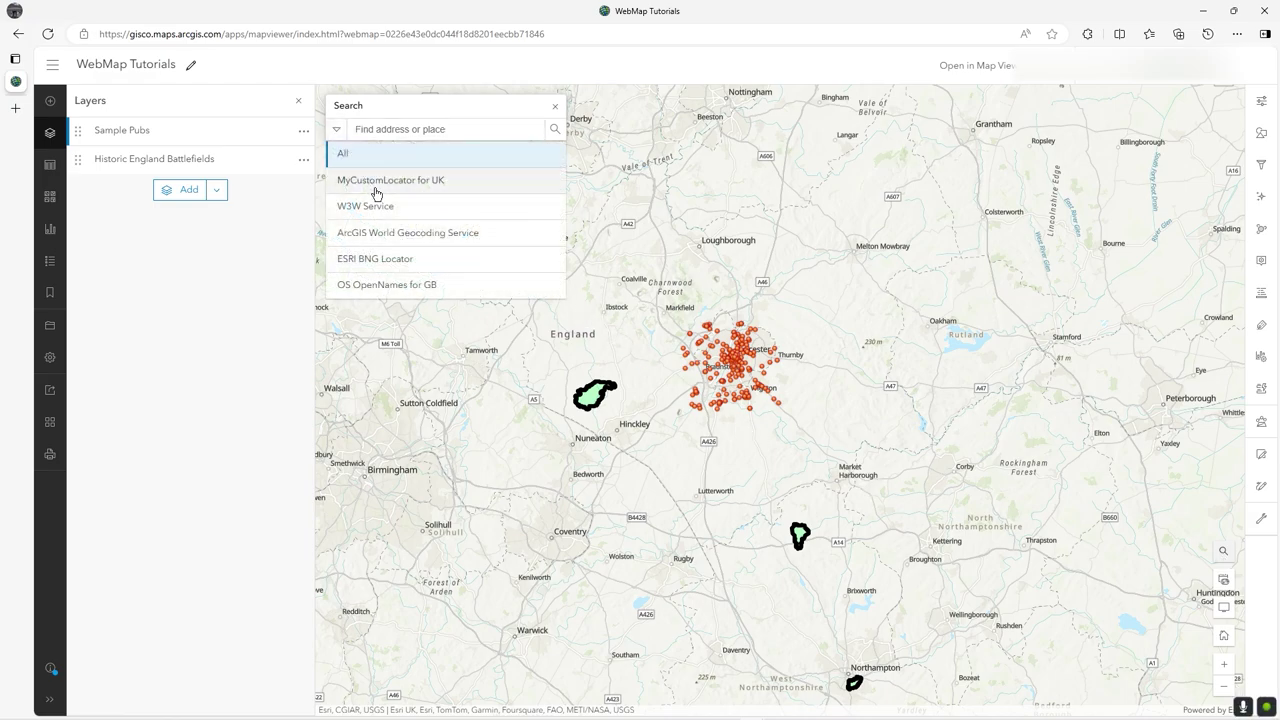
{"action": "left_click", "coordinate": [337, 130]}
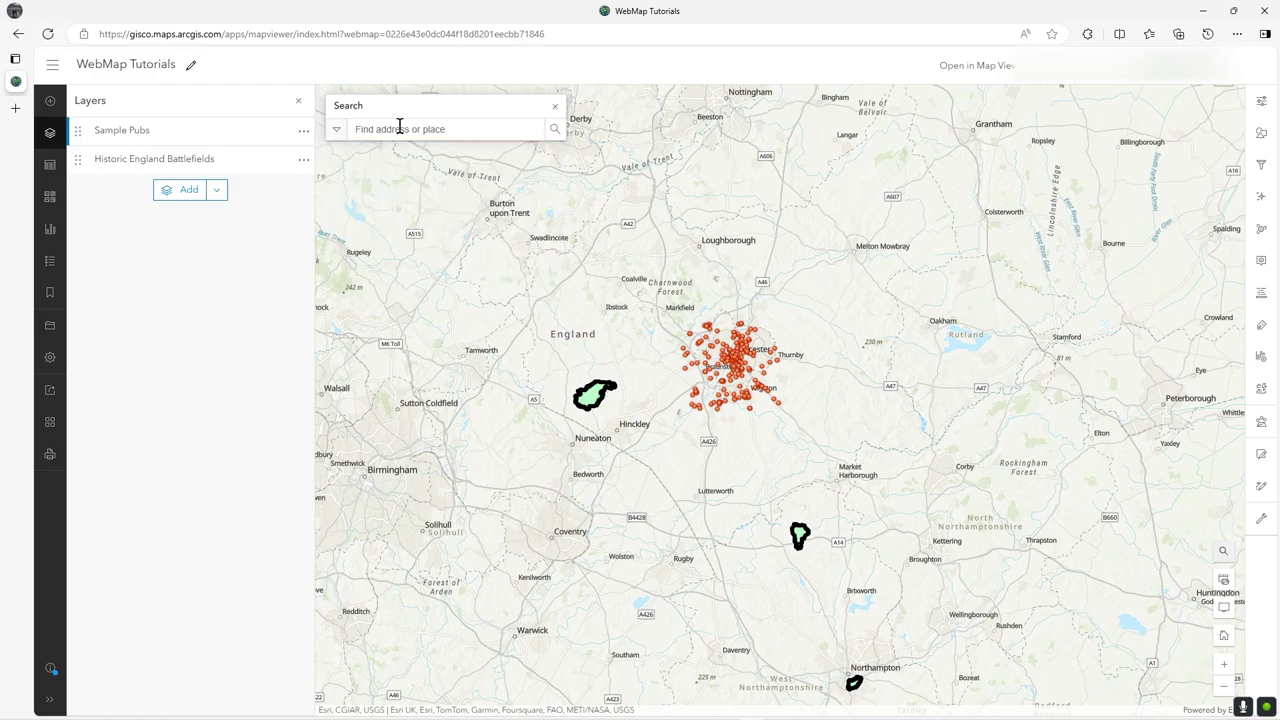
Step: Search 'Lon' and browse suggestions from MyCustomLocator for UK and ArcGIS World Geocoding Service
{"action": "left_click", "coordinate": [400, 128]}
{"action": "type", "text": "London"}
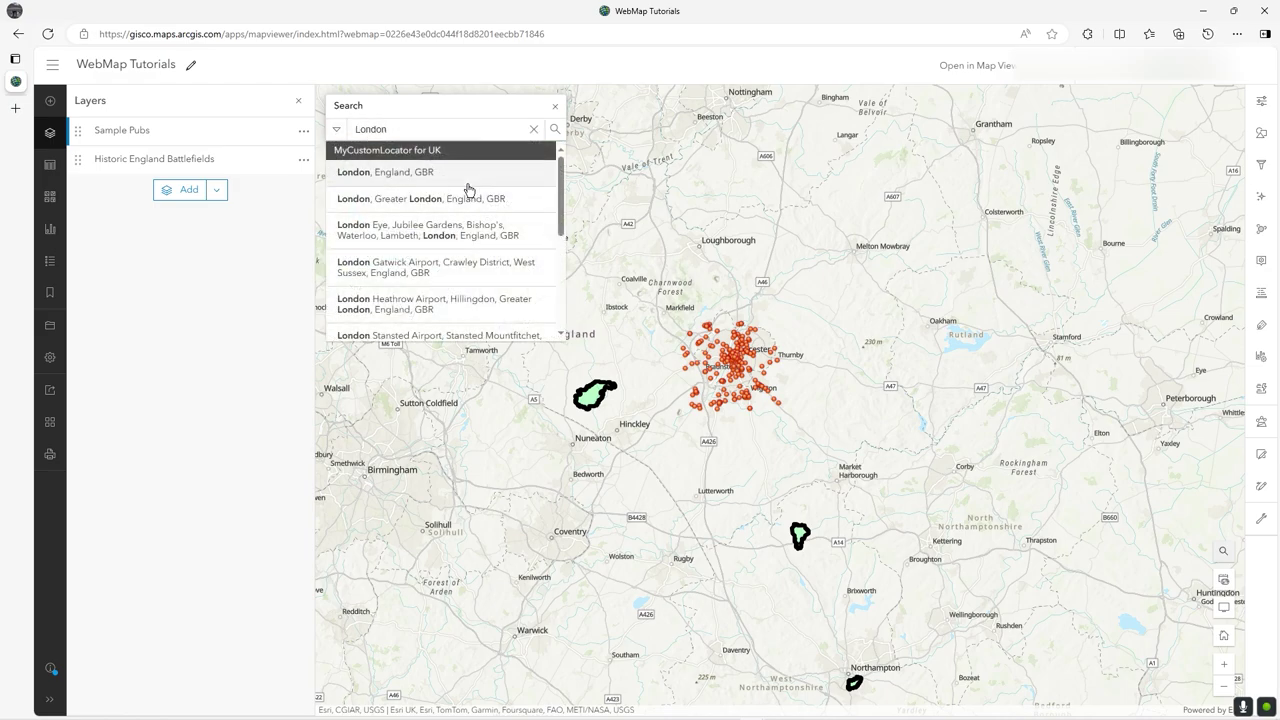
{"action": "scroll", "coordinate": [440, 247], "scroll_direction": "down", "scroll_amount": 4}
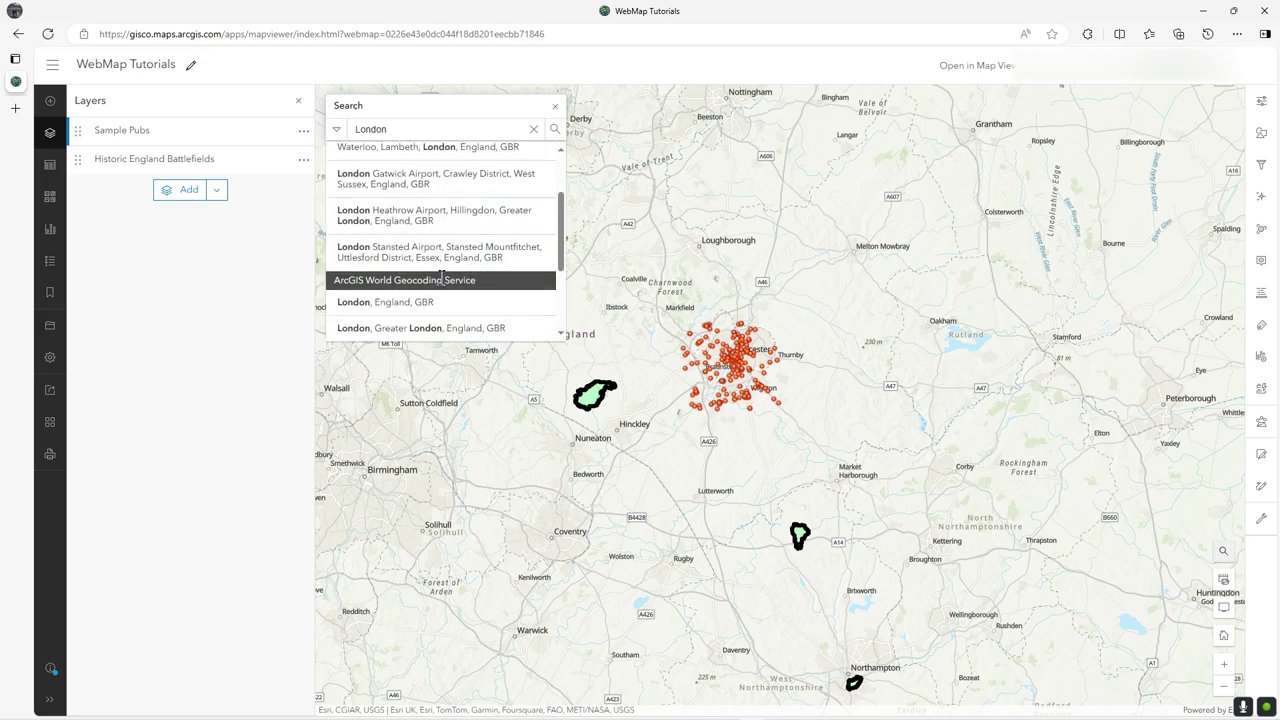
{"action": "scroll", "coordinate": [452, 248], "scroll_direction": "up", "scroll_amount": 1}
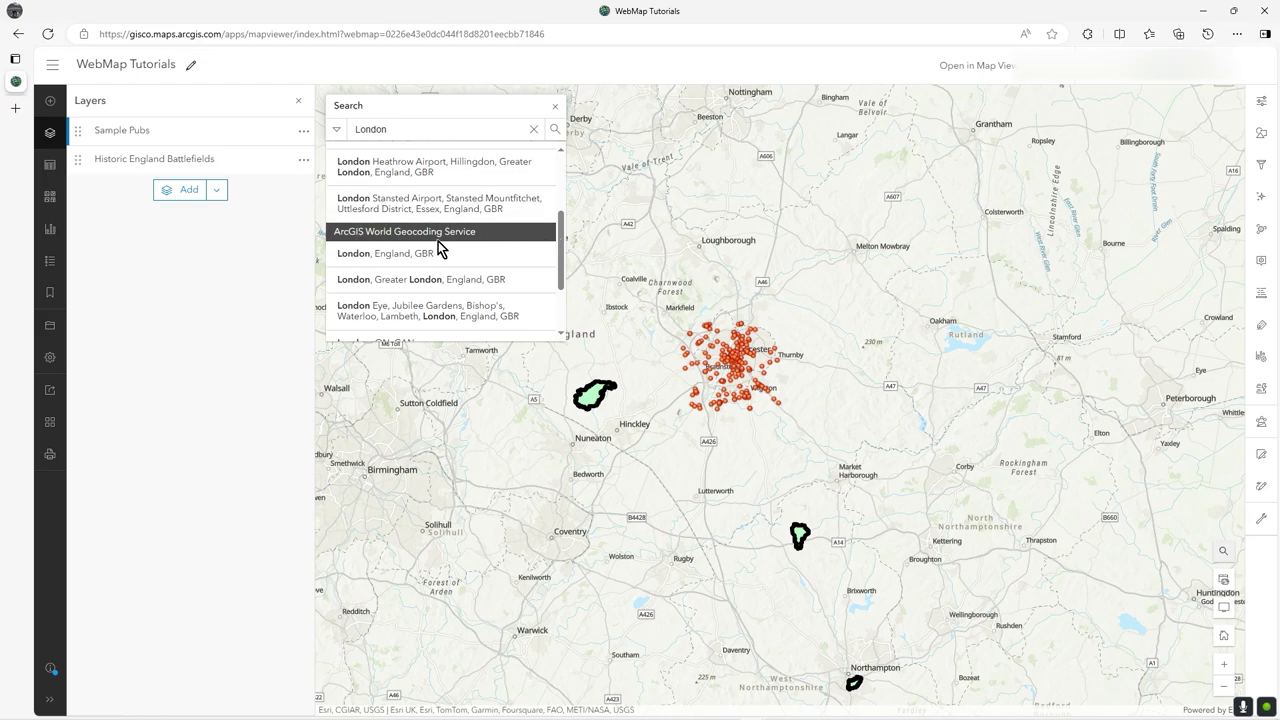
{"action": "scroll", "coordinate": [440, 285], "scroll_direction": "down", "scroll_amount": 1}
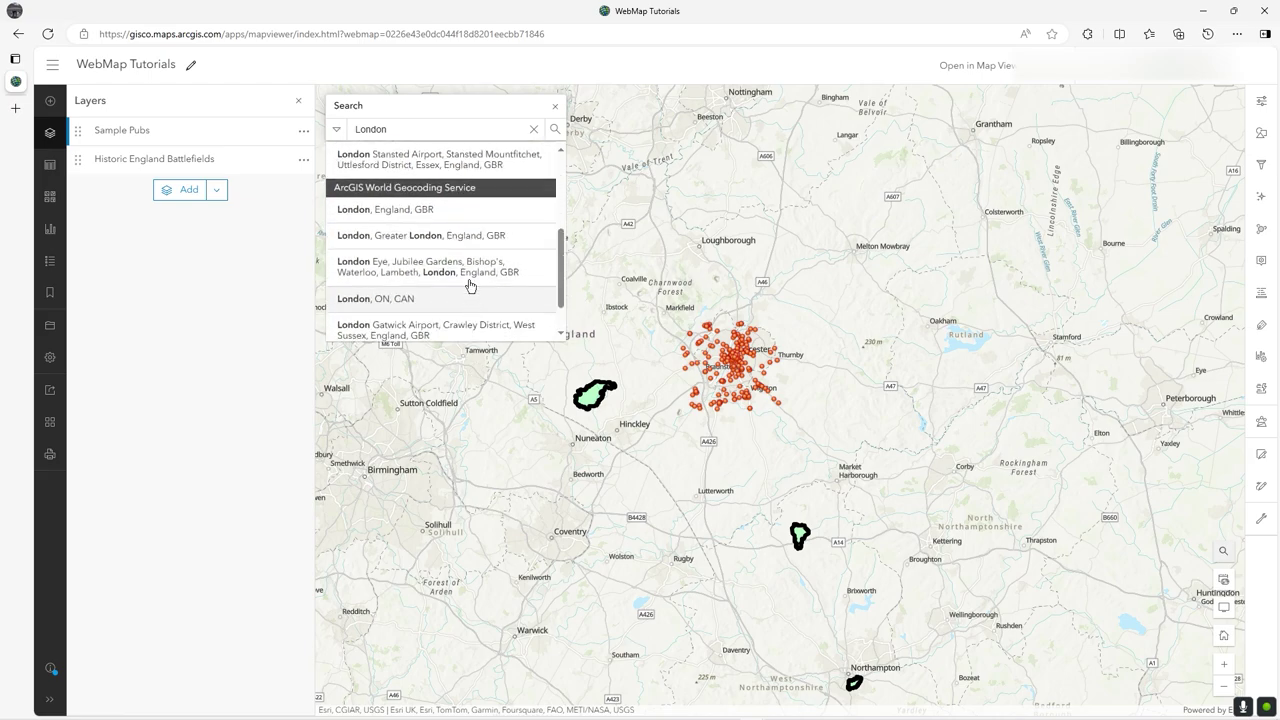
Step: Restrict the search source to MyCustomLocator for UK and view its London suggestions
{"action": "left_click", "coordinate": [337, 130]}
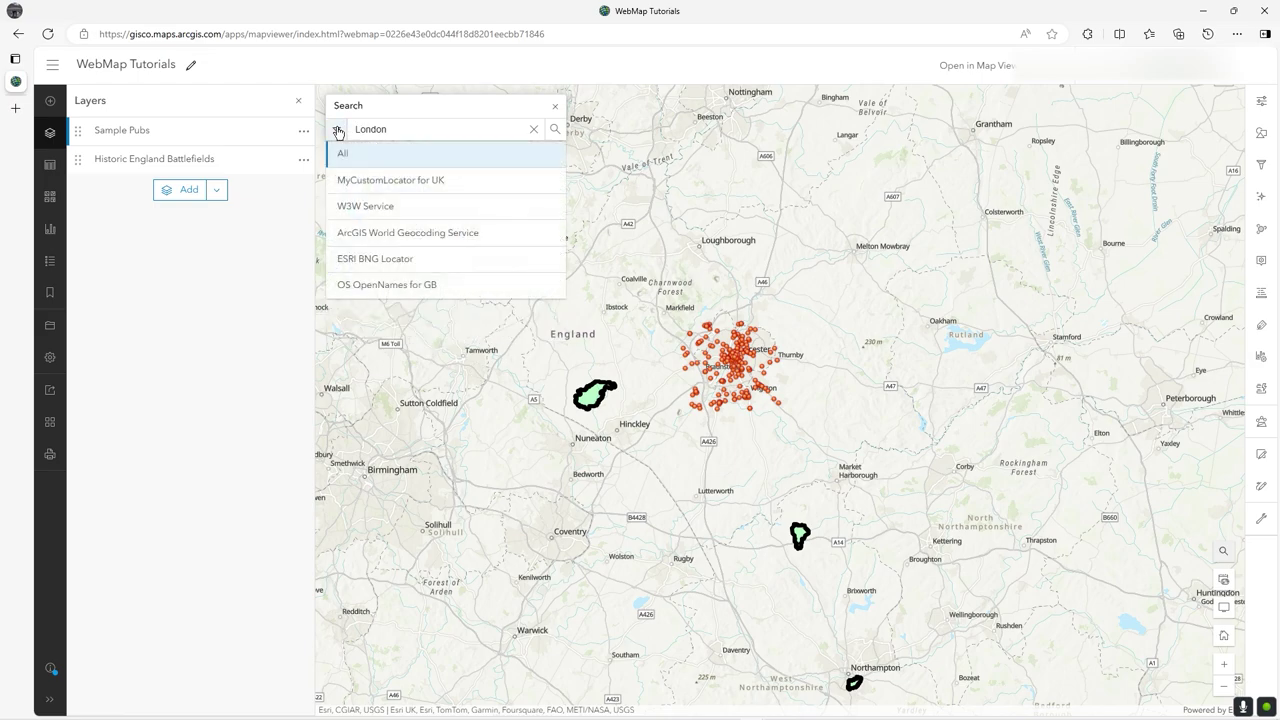
{"action": "left_click", "coordinate": [399, 183]}
{"action": "left_click", "coordinate": [394, 131]}
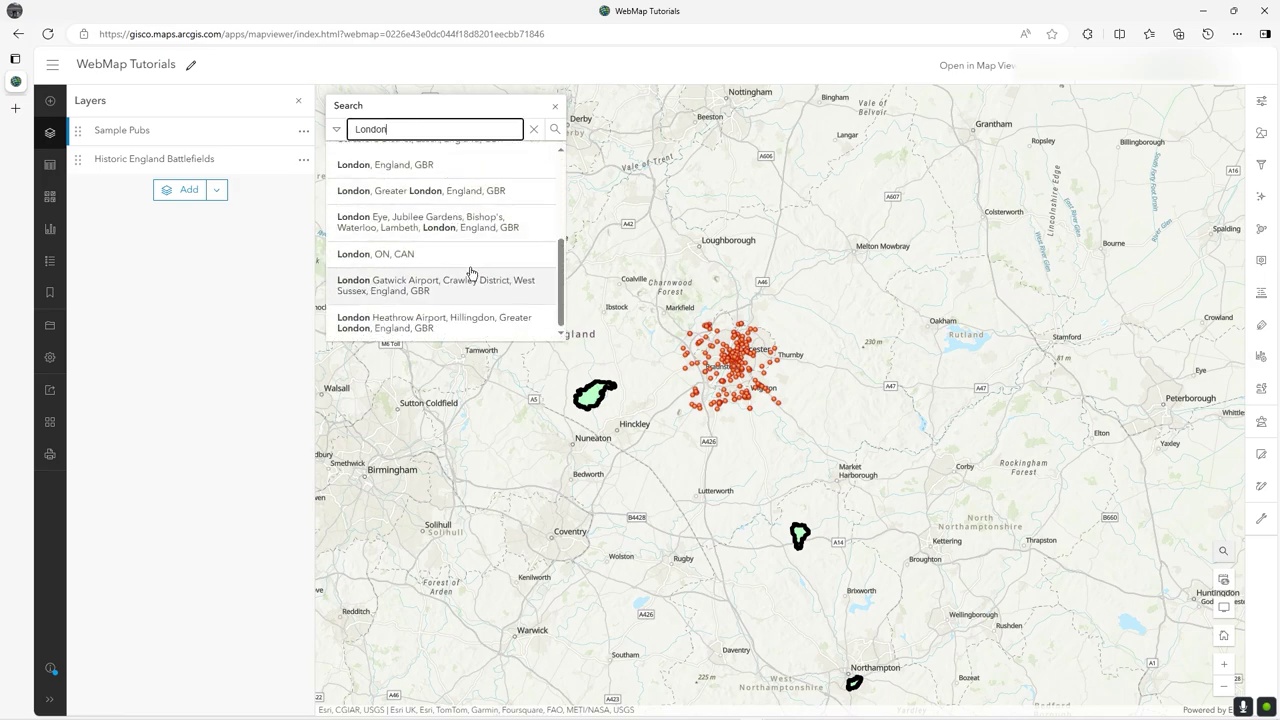
{"action": "left_click", "coordinate": [337, 130]}
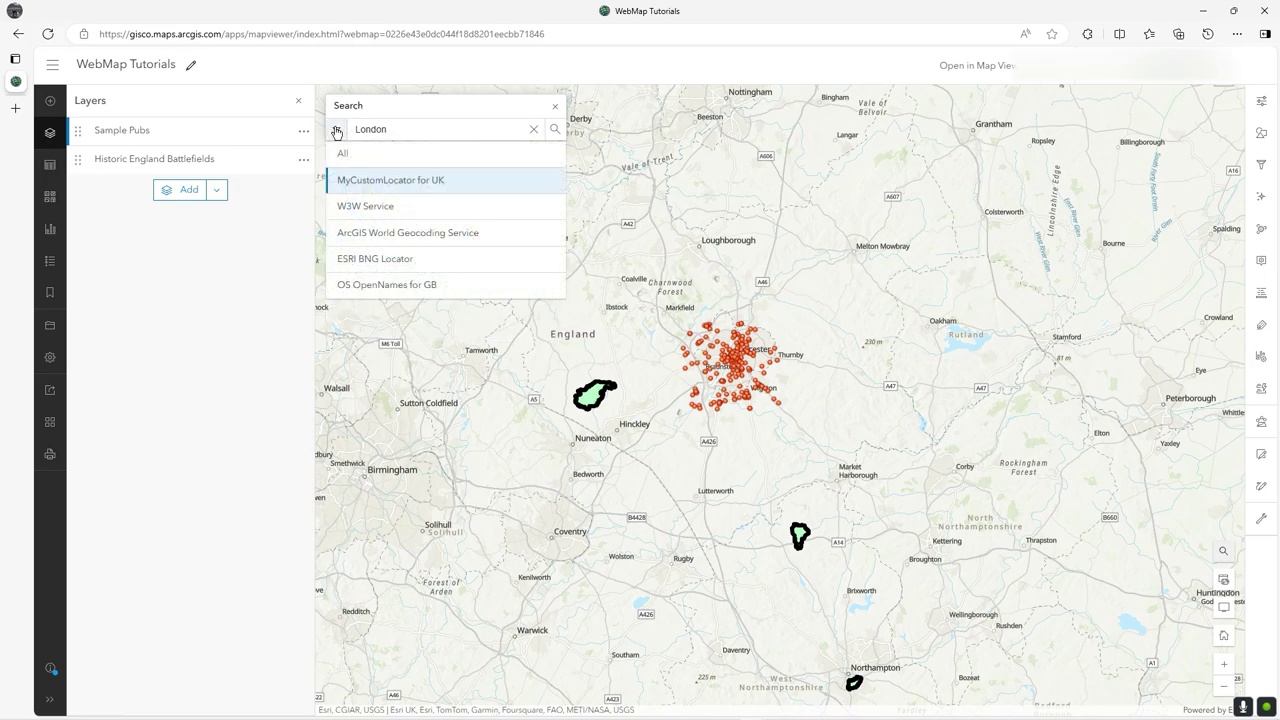
{"action": "left_click", "coordinate": [409, 182]}
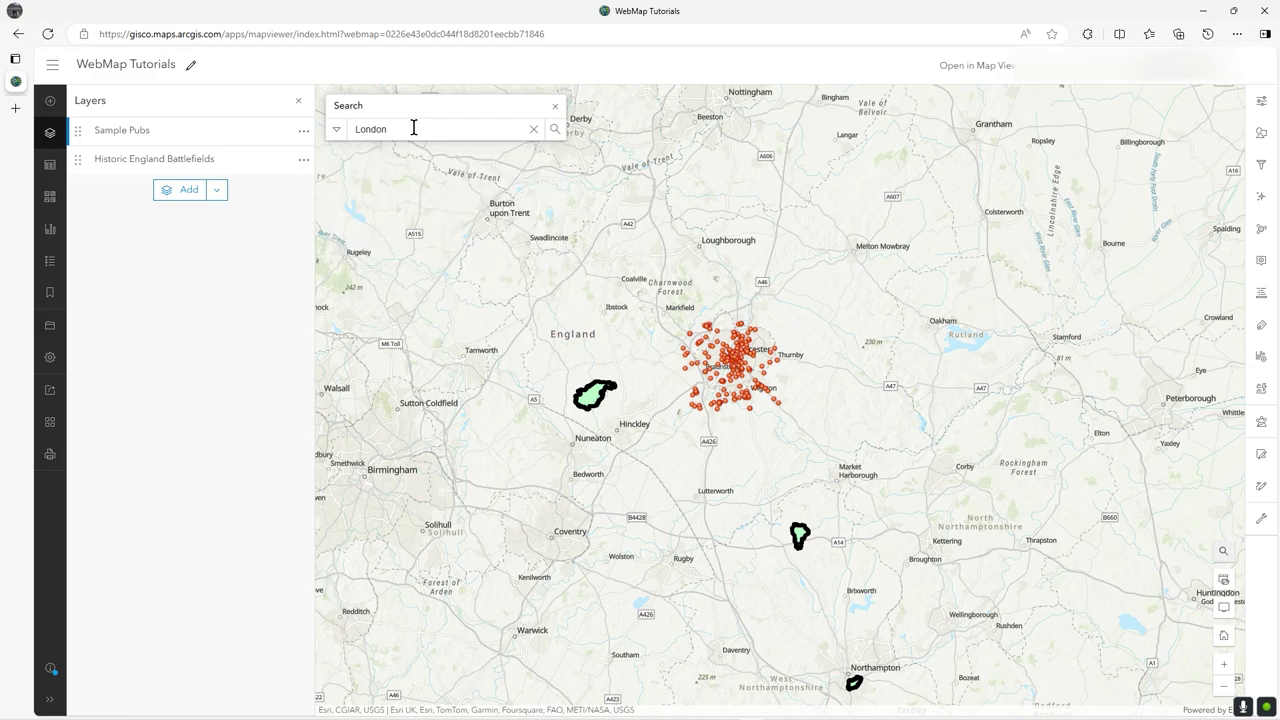
{"action": "left_click", "coordinate": [413, 128]}
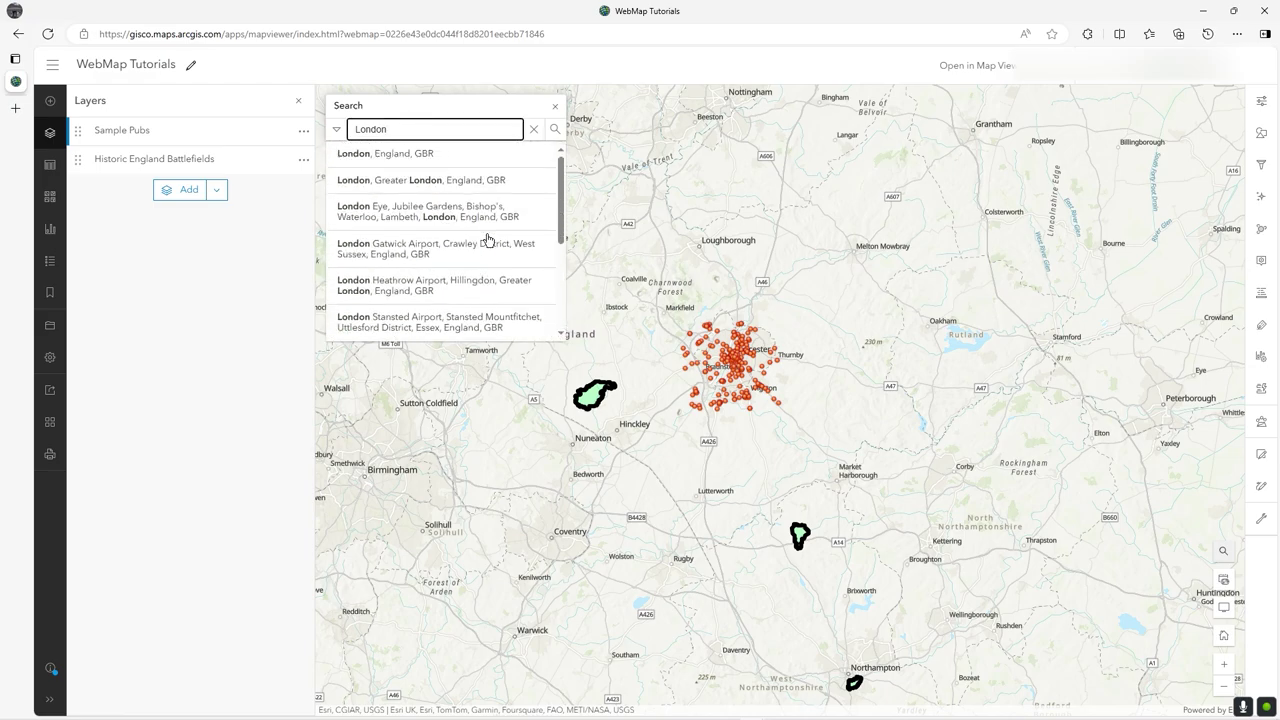
Step: Clear the London search and bring up the app navigation menu
{"action": "left_click", "coordinate": [336, 129]}
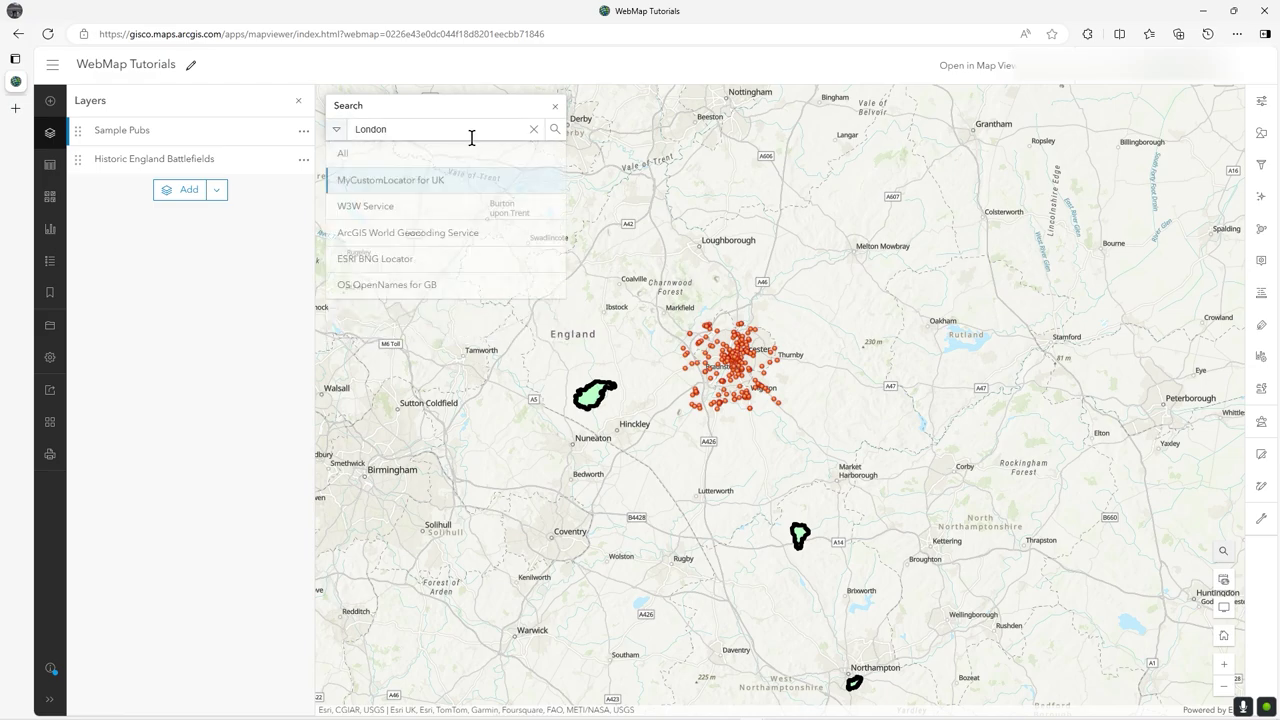
{"action": "left_click", "coordinate": [351, 129]}
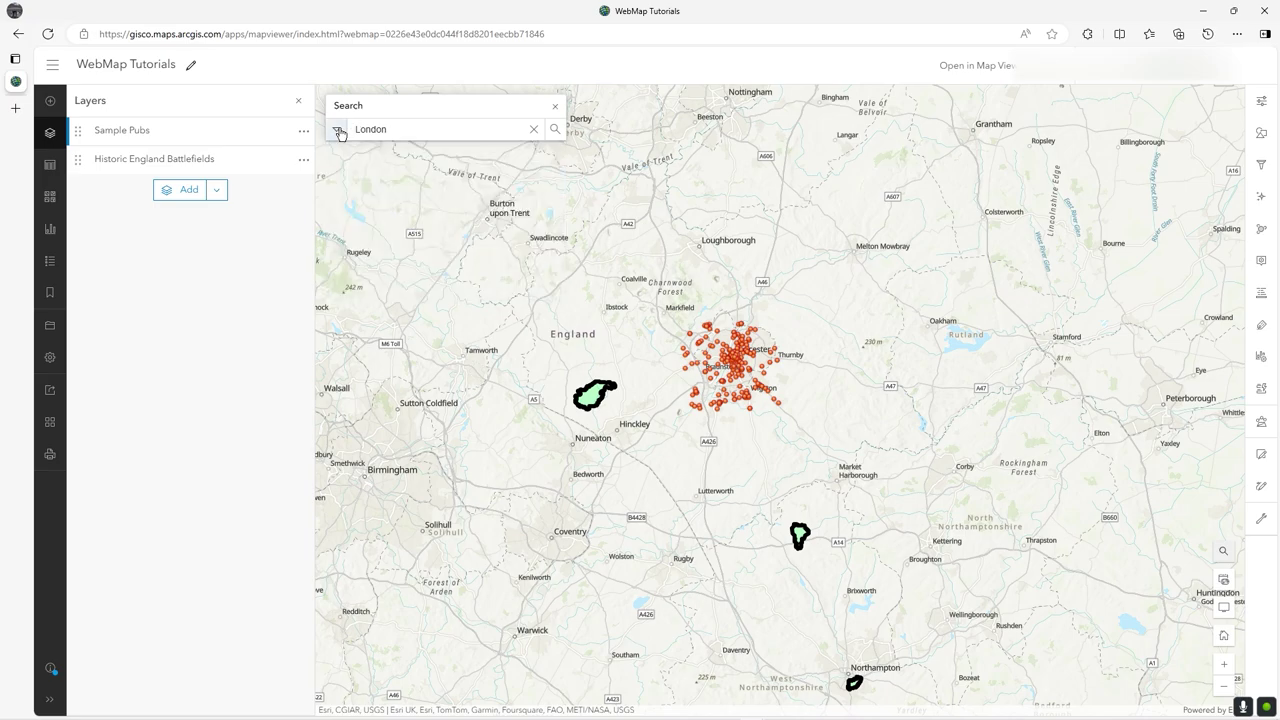
{"action": "left_click", "coordinate": [535, 130]}
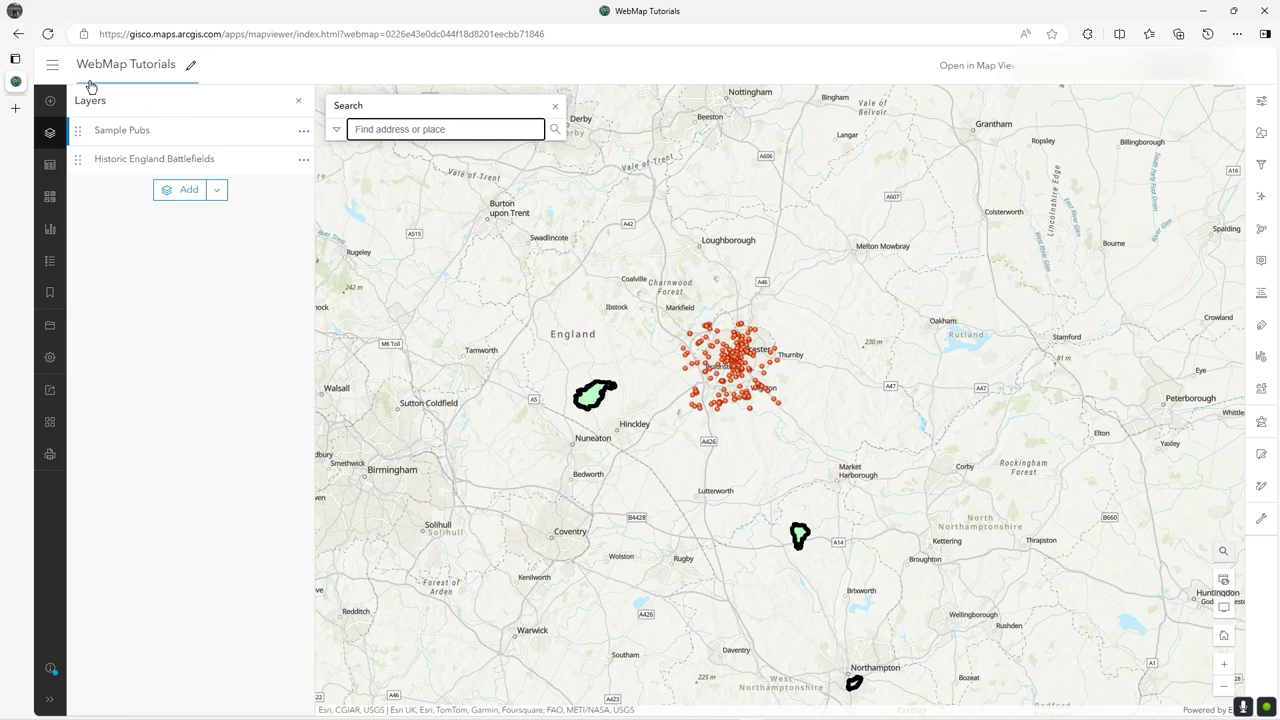
{"action": "left_click", "coordinate": [52, 68]}
Step: Set MyCustomLocator for UK to search within area Top 60.89, Bottom 47.35, Left -8.98, Right 3.14
{"action": "left_click", "coordinate": [118, 366]}
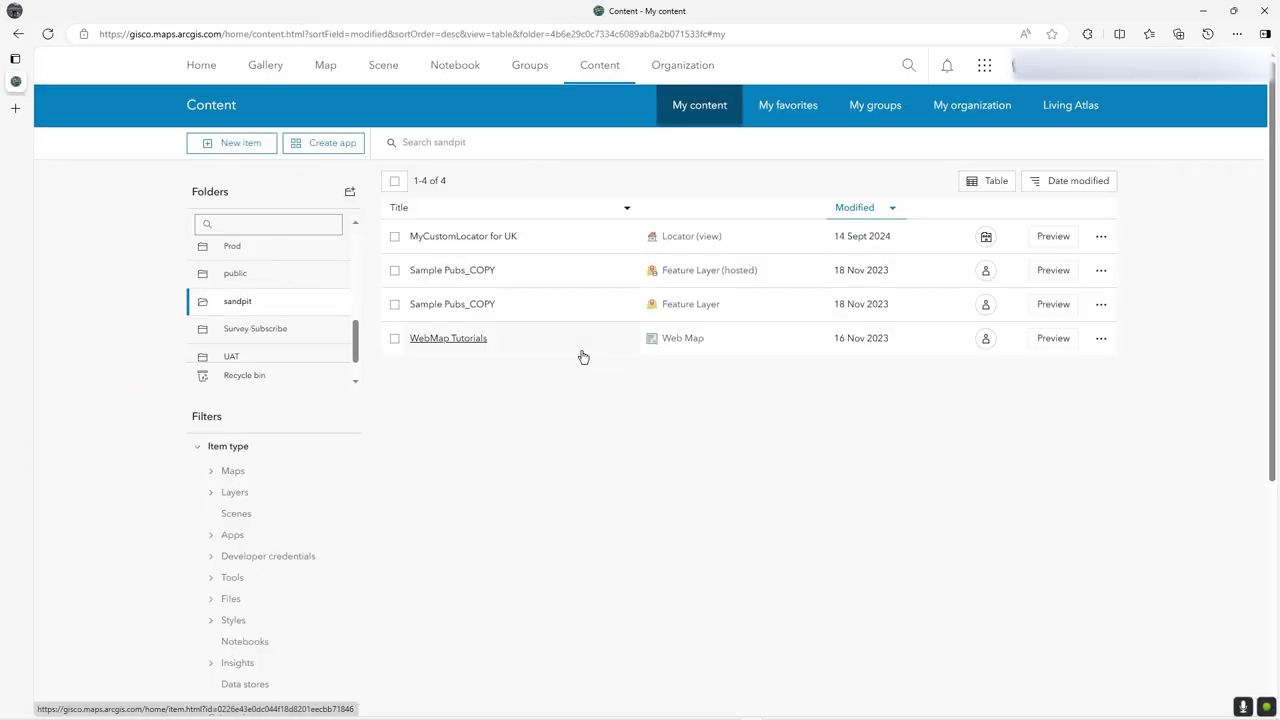
{"action": "left_click", "coordinate": [501, 243]}
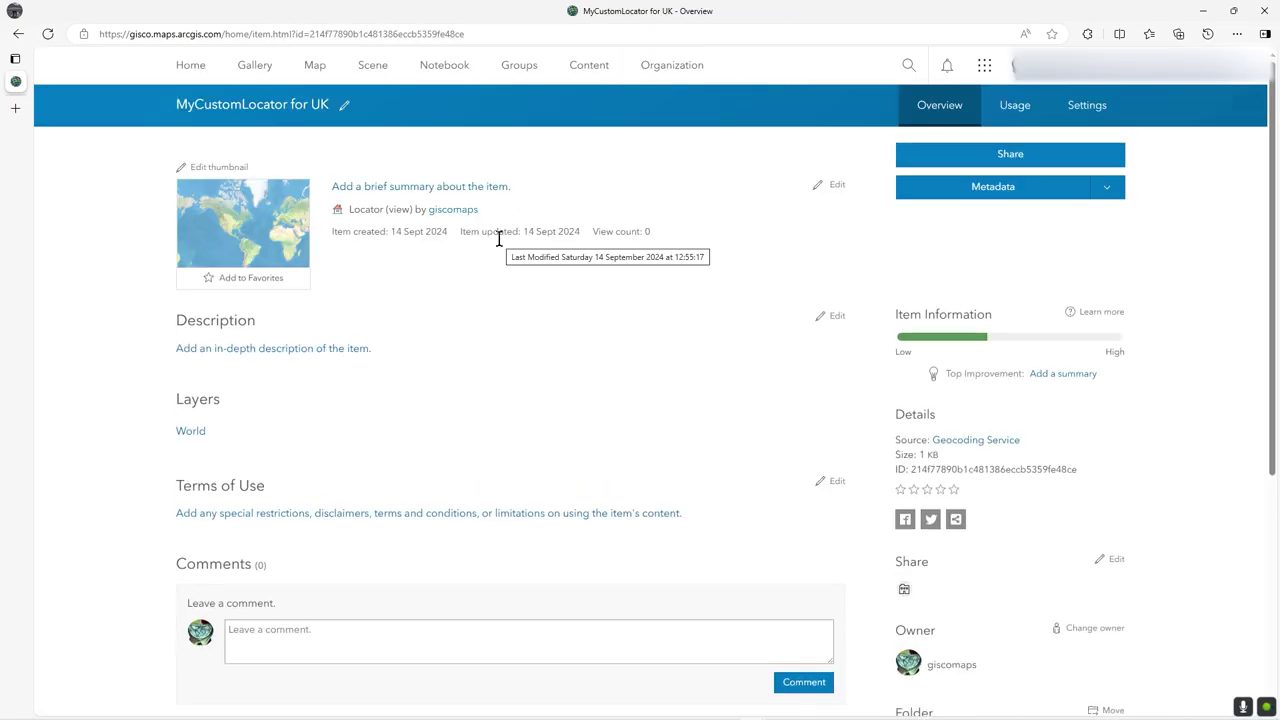
{"action": "left_click", "coordinate": [1098, 121]}
{"action": "scroll", "coordinate": [849, 297], "scroll_direction": "down", "scroll_amount": 5}
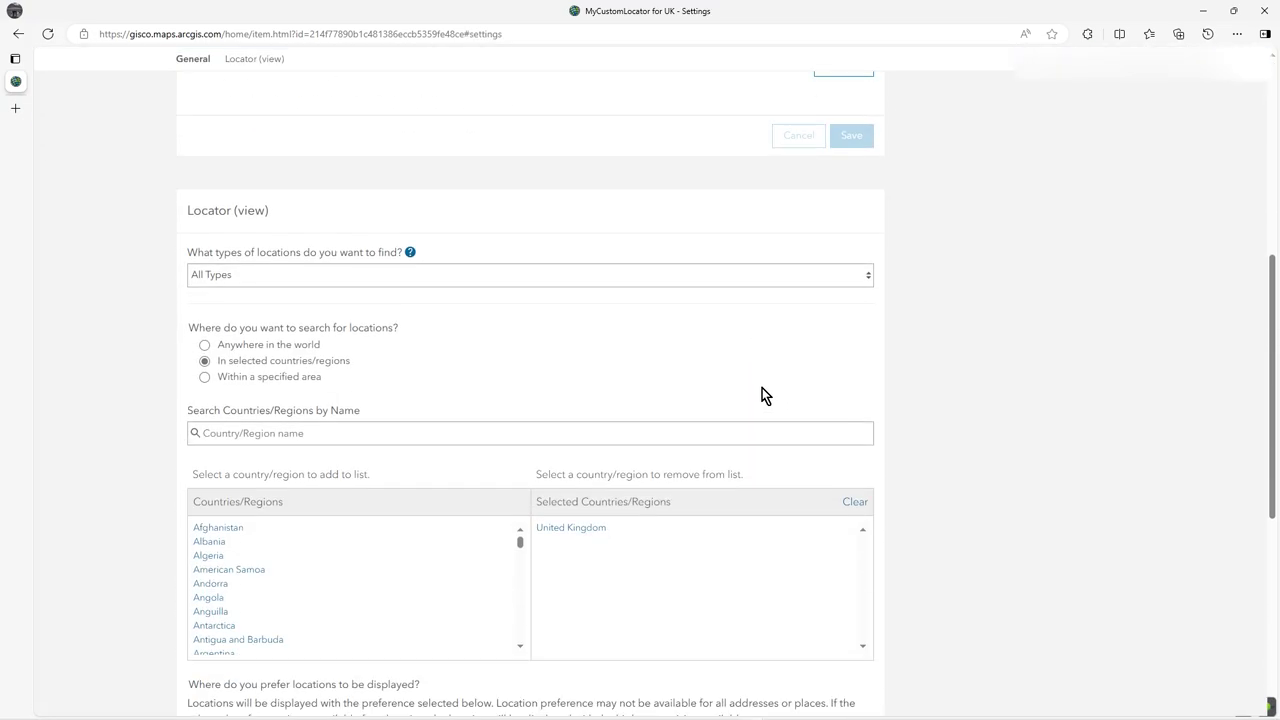
{"action": "scroll", "coordinate": [920, 390], "scroll_direction": "down", "scroll_amount": 1}
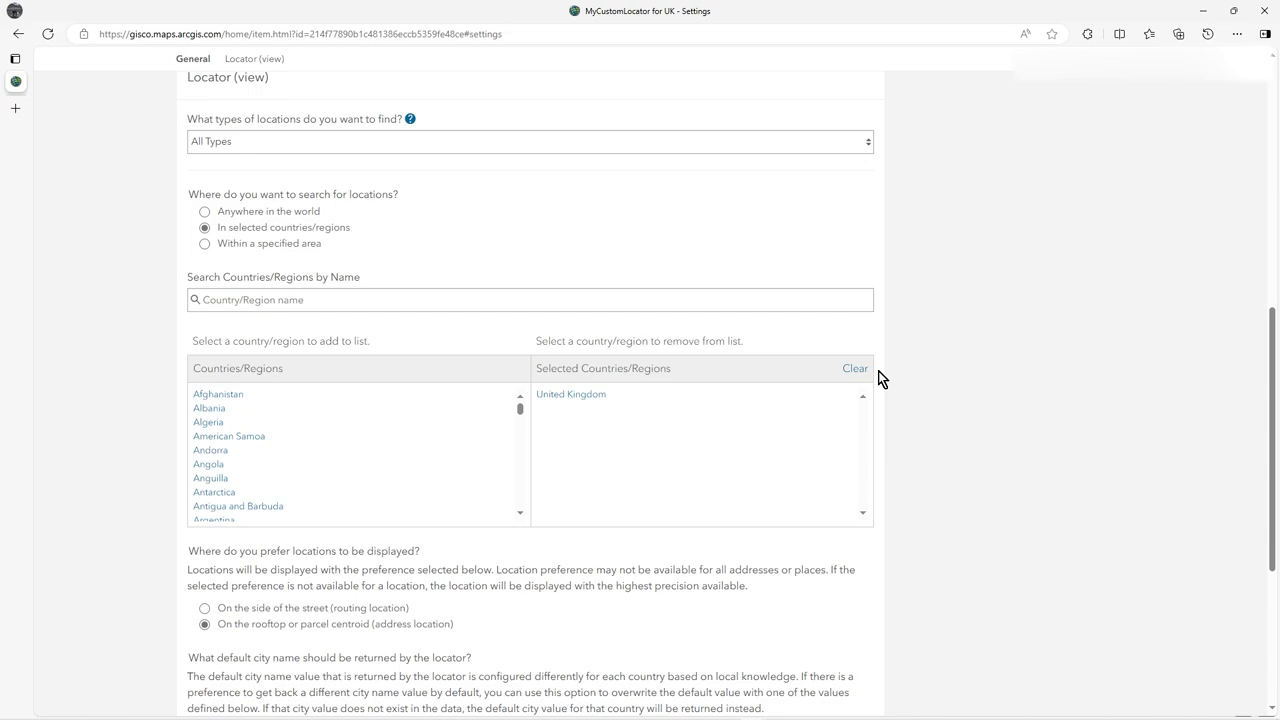
{"action": "left_click", "coordinate": [204, 245]}
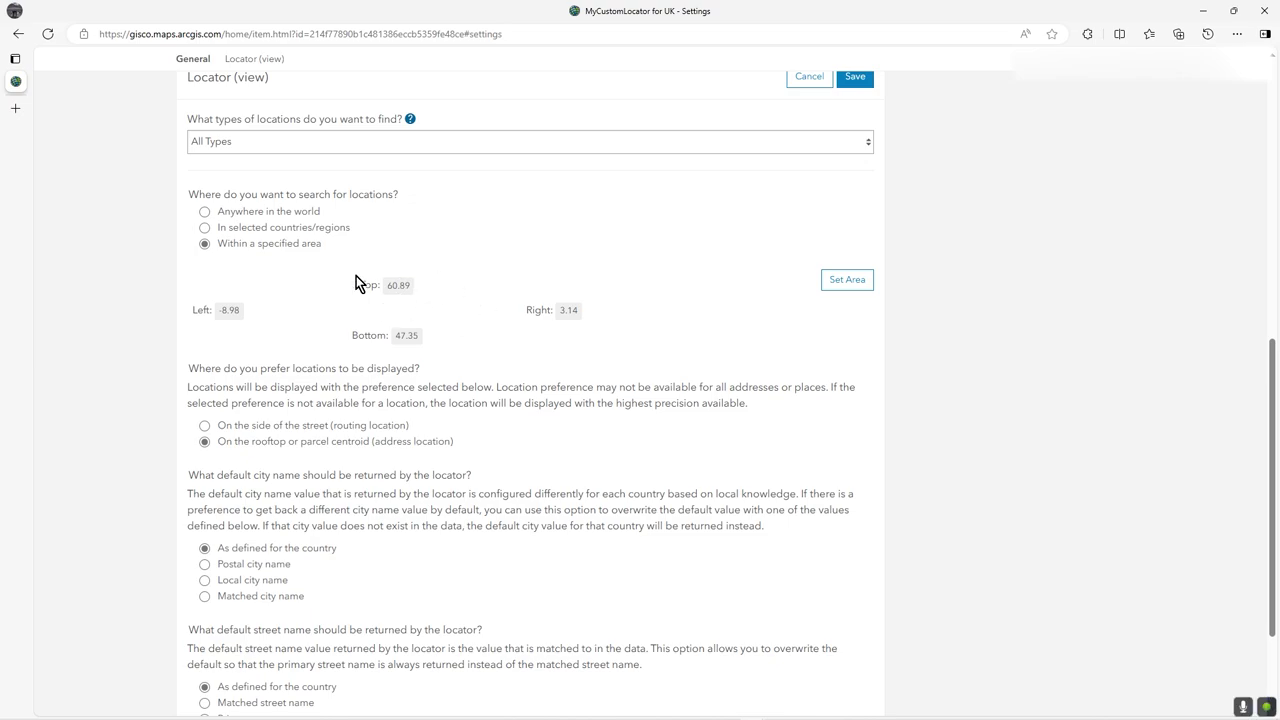
{"action": "left_click", "coordinate": [855, 286]}
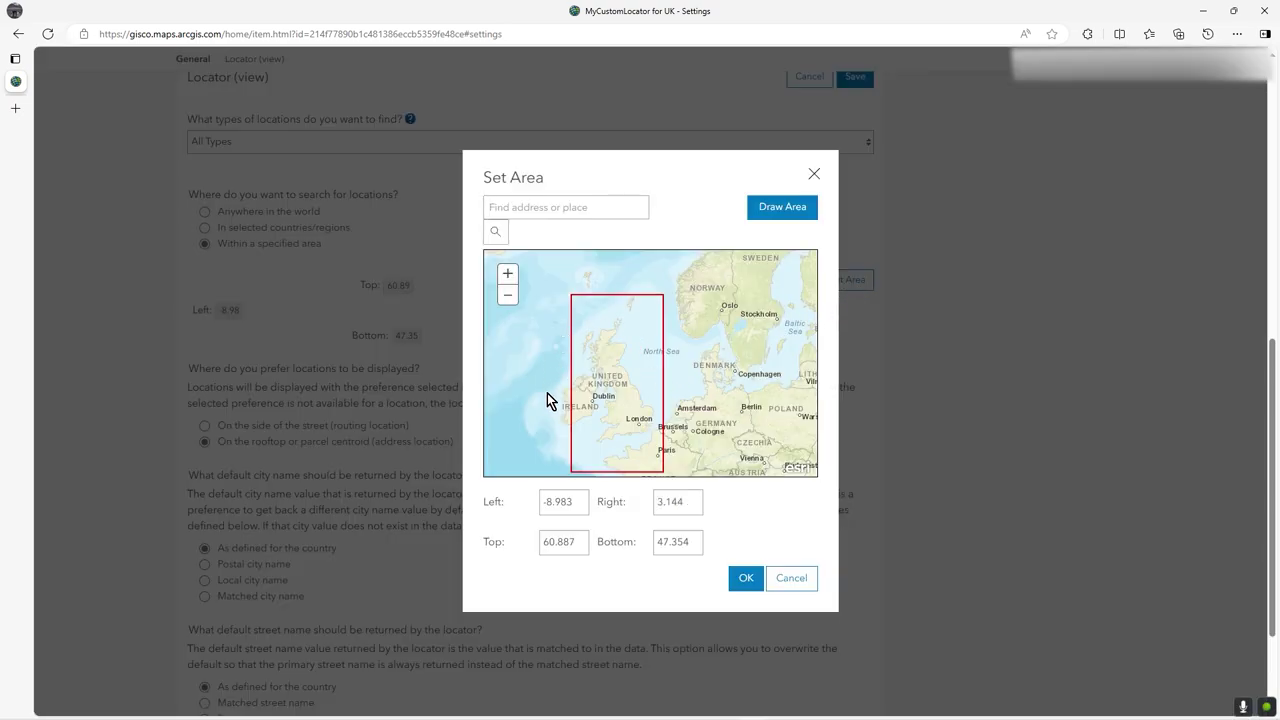
{"action": "left_click", "coordinate": [573, 501]}
{"action": "left_click", "coordinate": [690, 501]}
{"action": "scroll", "coordinate": [608, 405], "scroll_direction": "up", "scroll_amount": 3}
{"action": "scroll", "coordinate": [628, 414], "scroll_direction": "up", "scroll_amount": 2}
{"action": "left_click_drag", "start_coordinate": [671, 403], "coordinate": [702, 368]}
{"action": "left_click", "coordinate": [797, 207]}
{"action": "left_click_drag", "start_coordinate": [517, 254], "coordinate": [707, 471]}
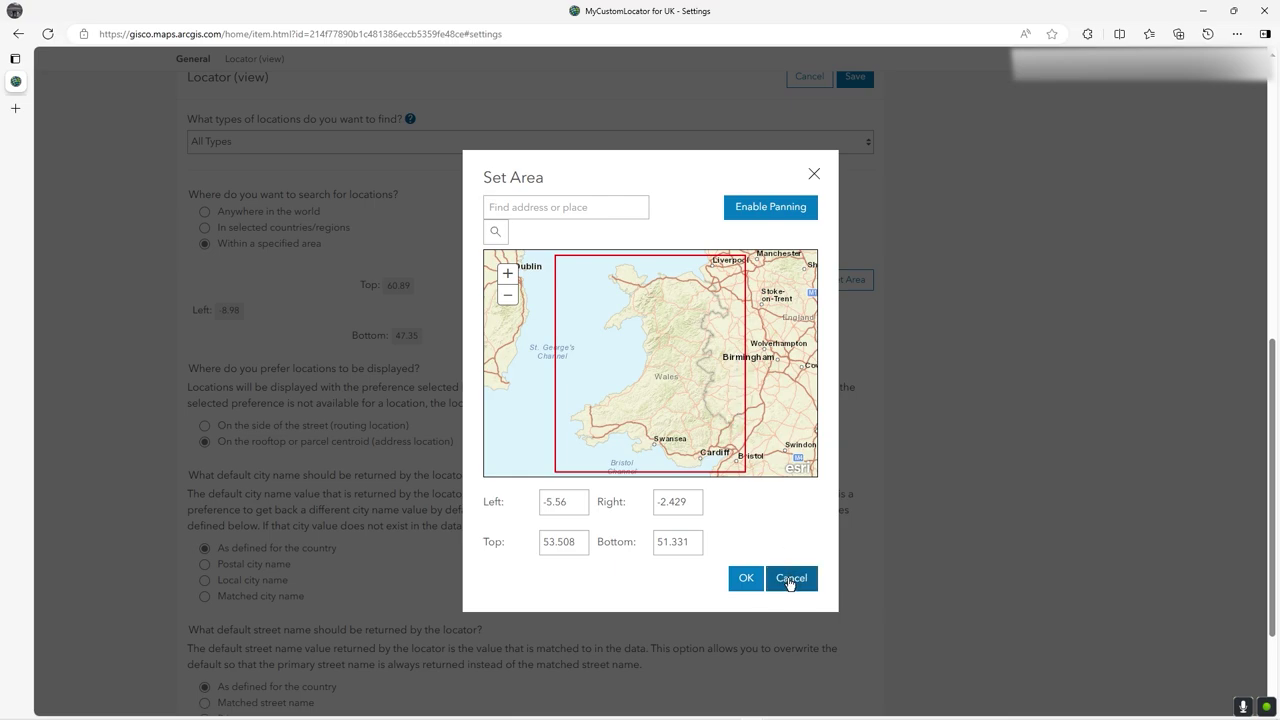
{"action": "left_click", "coordinate": [790, 580]}
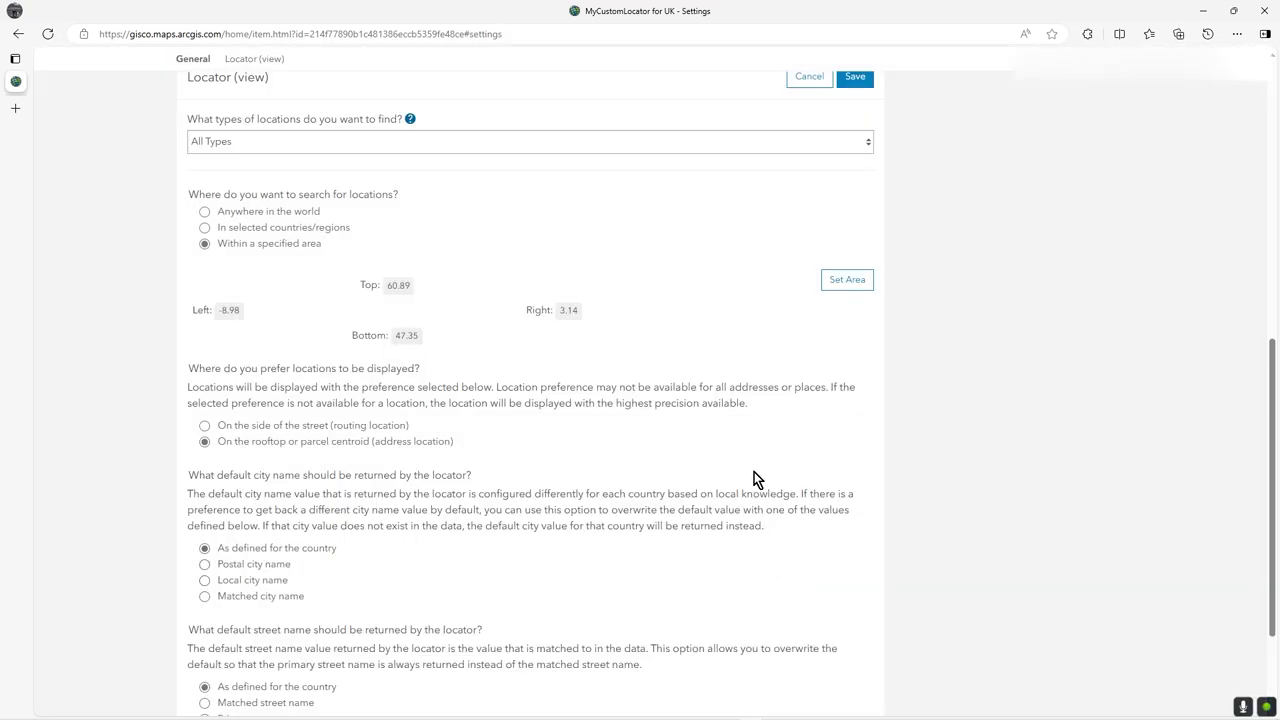
Step: Scroll the locator's Settings page back to the top
{"action": "scroll", "coordinate": [755, 479], "scroll_direction": "up", "scroll_amount": 3}
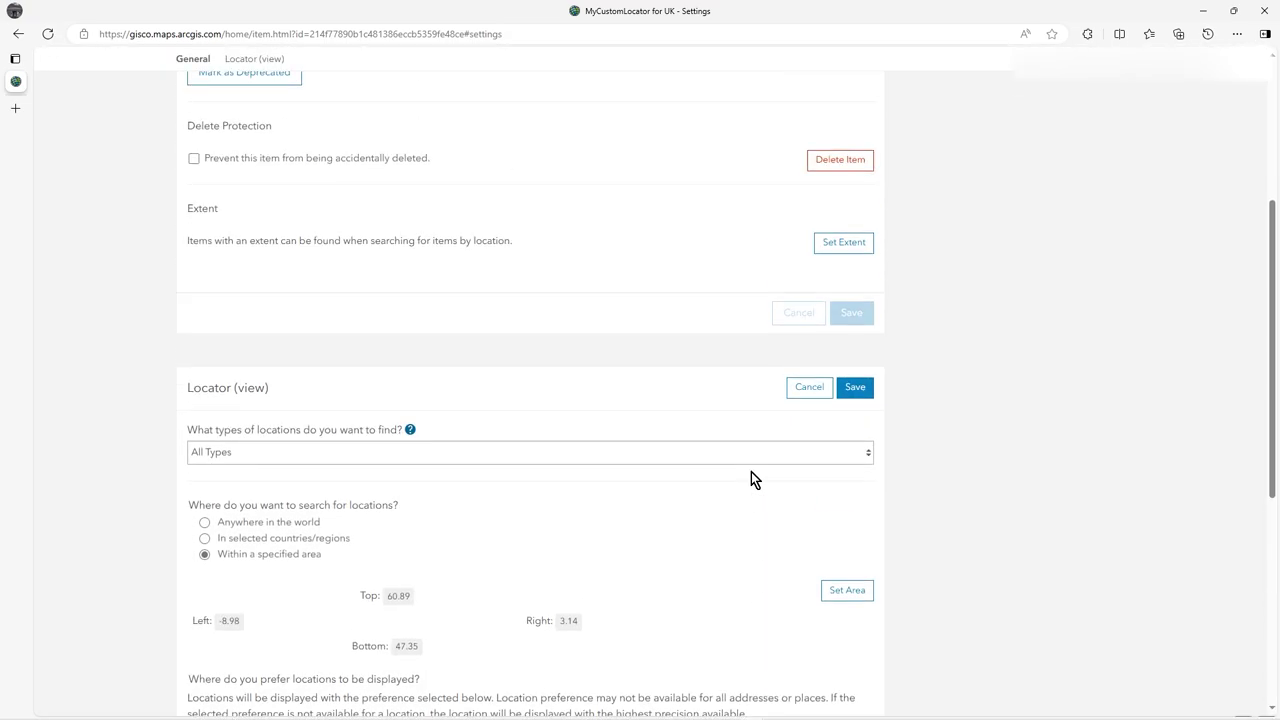
{"action": "scroll", "coordinate": [751, 472], "scroll_direction": "up", "scroll_amount": 3}
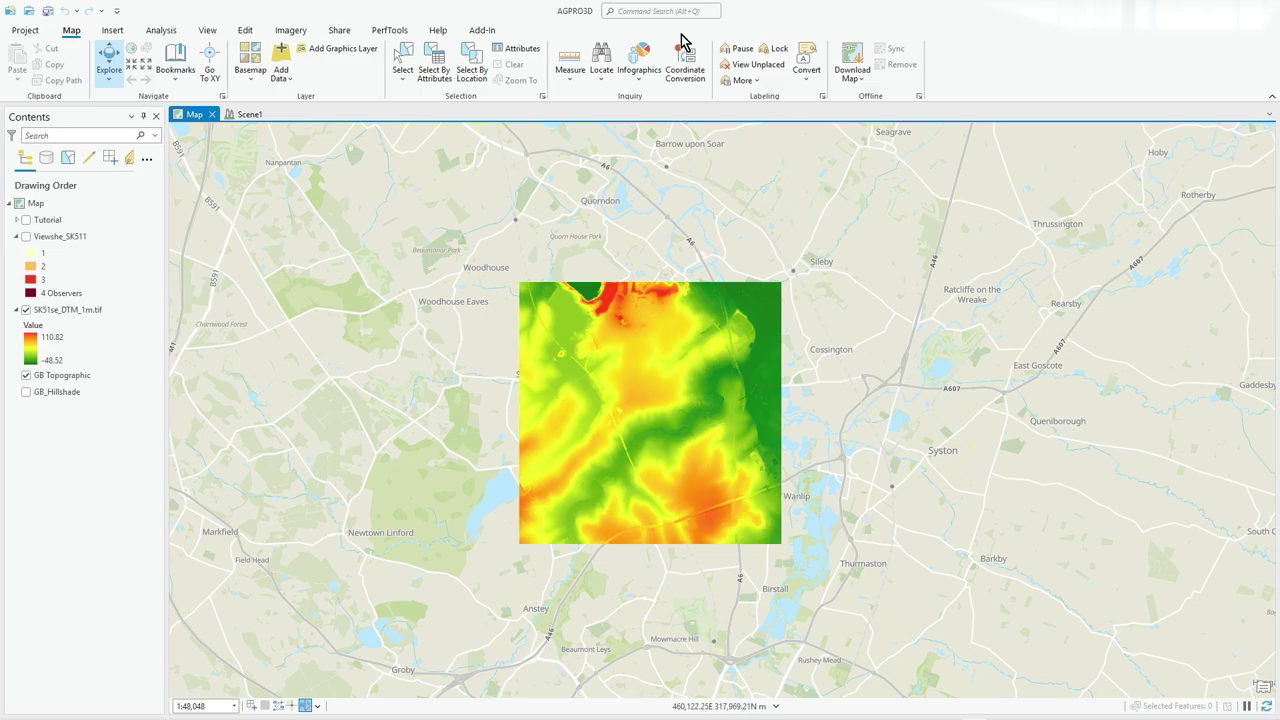
Step: Rank MyCustomLocator for UK first in ArcGIS Pro's Locate provider settings, above XY provider
{"action": "left_click", "coordinate": [602, 84]}
{"action": "left_click", "coordinate": [616, 101]}
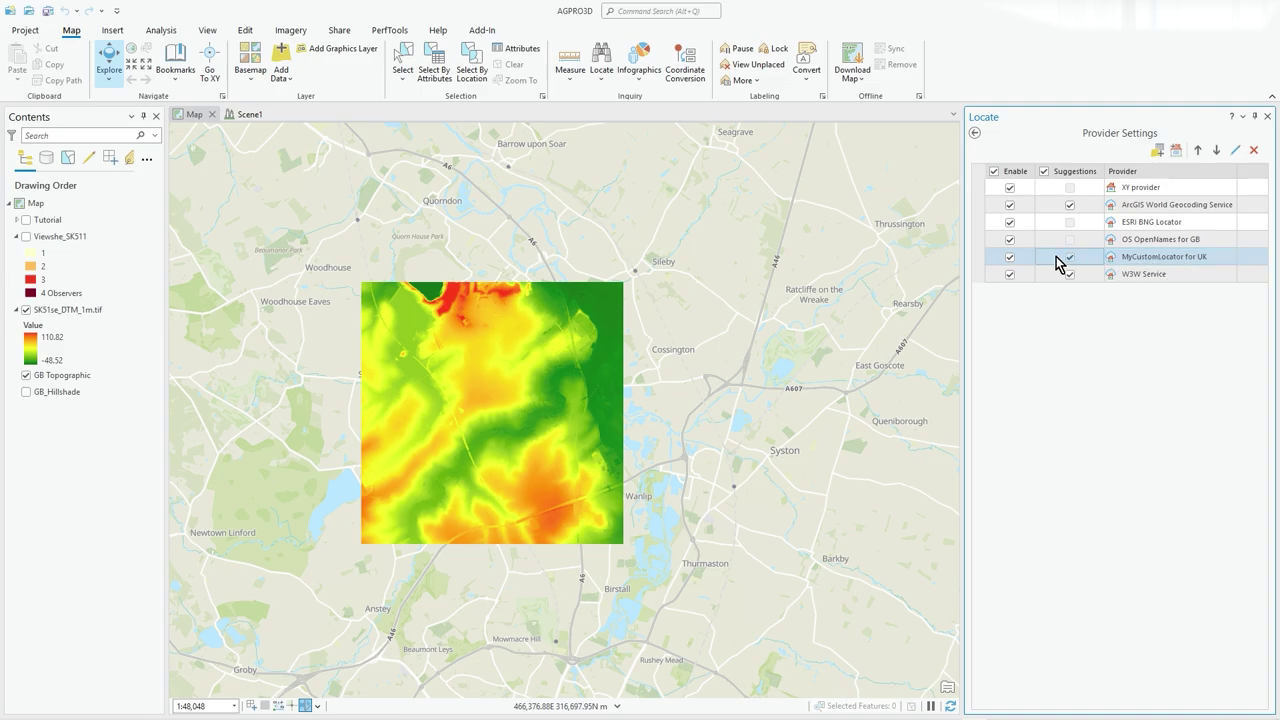
{"action": "left_click", "coordinate": [995, 258]}
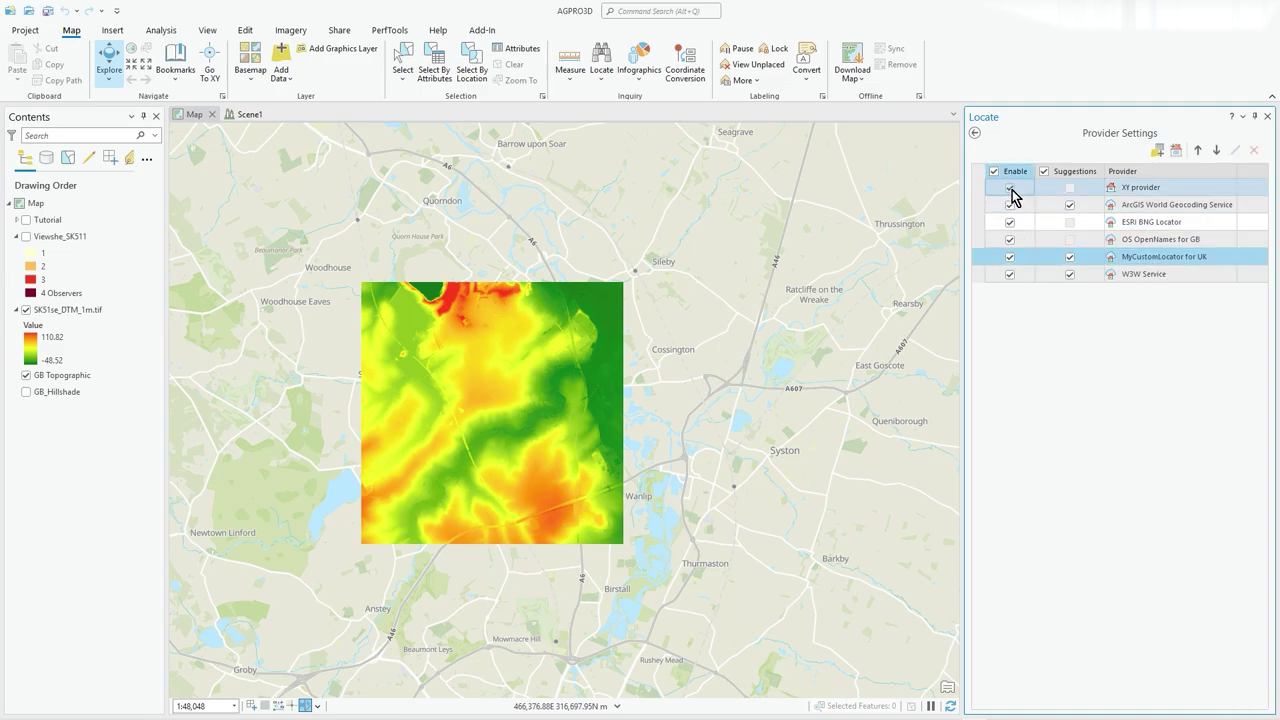
{"action": "left_click", "coordinate": [1197, 150]}
{"action": "left_click", "coordinate": [1197, 150]}
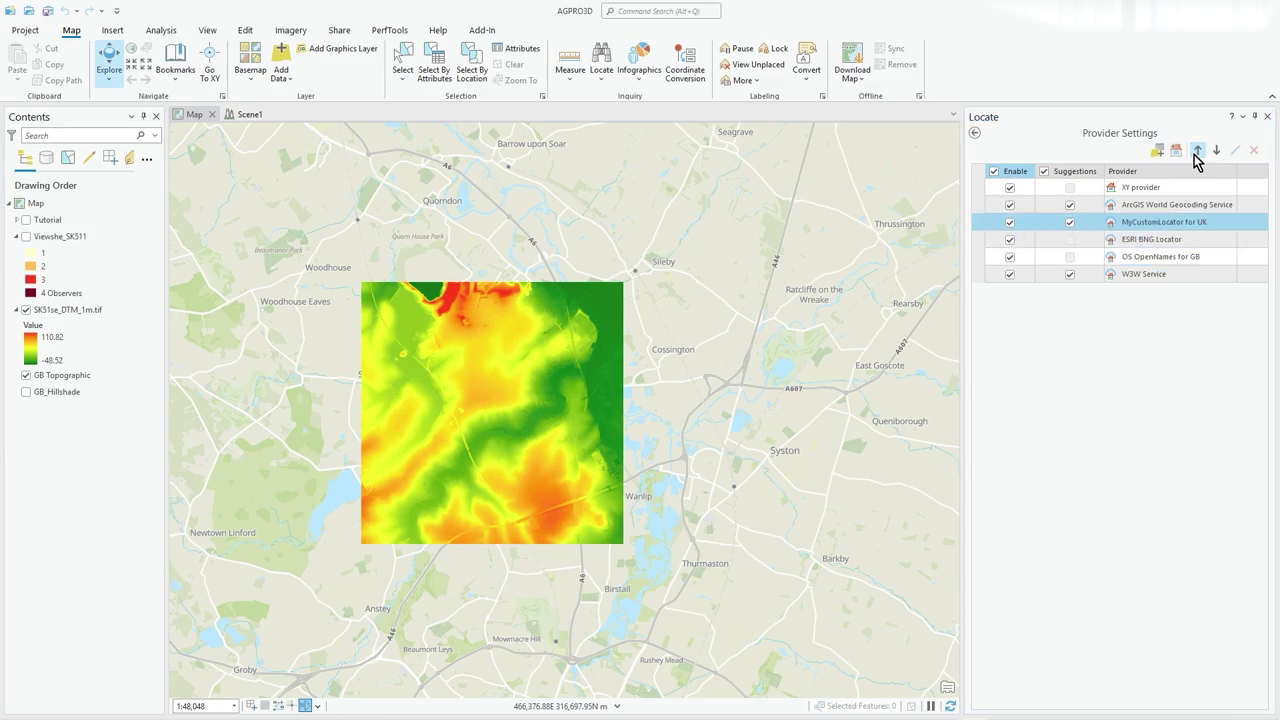
{"action": "left_click", "coordinate": [1197, 150]}
{"action": "left_click", "coordinate": [1197, 150]}
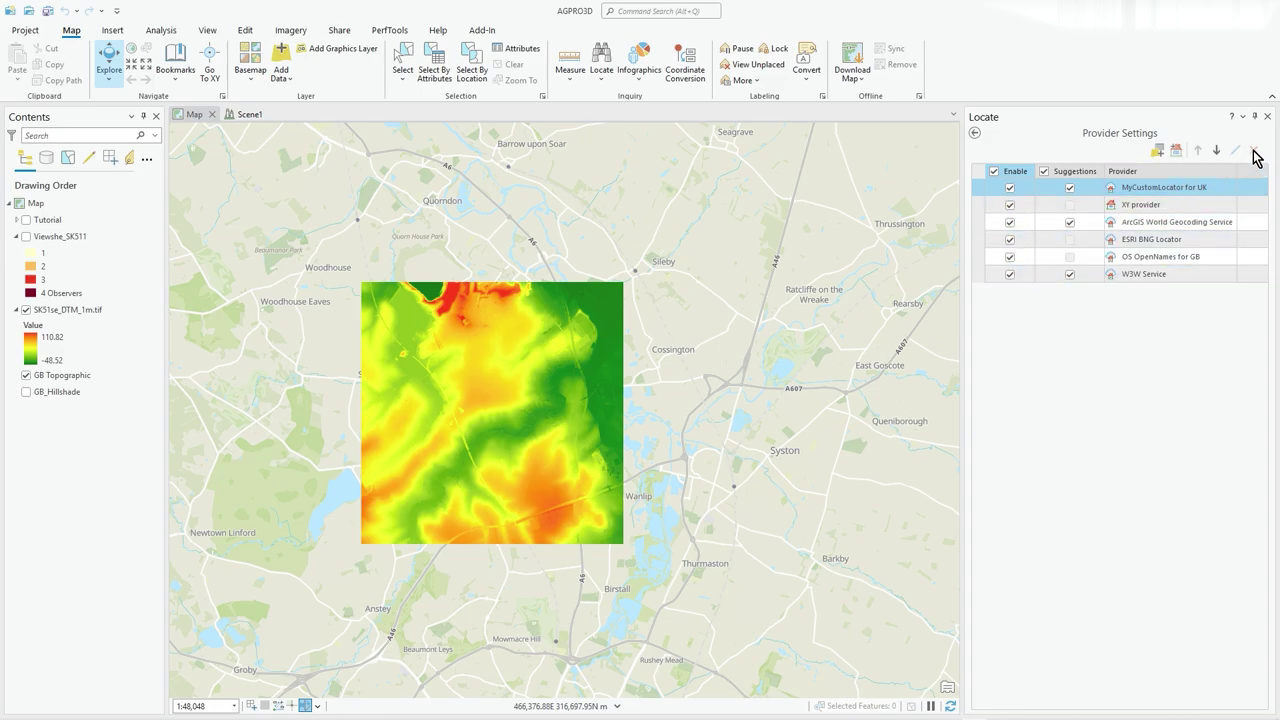
{"action": "left_click", "coordinate": [975, 134]}
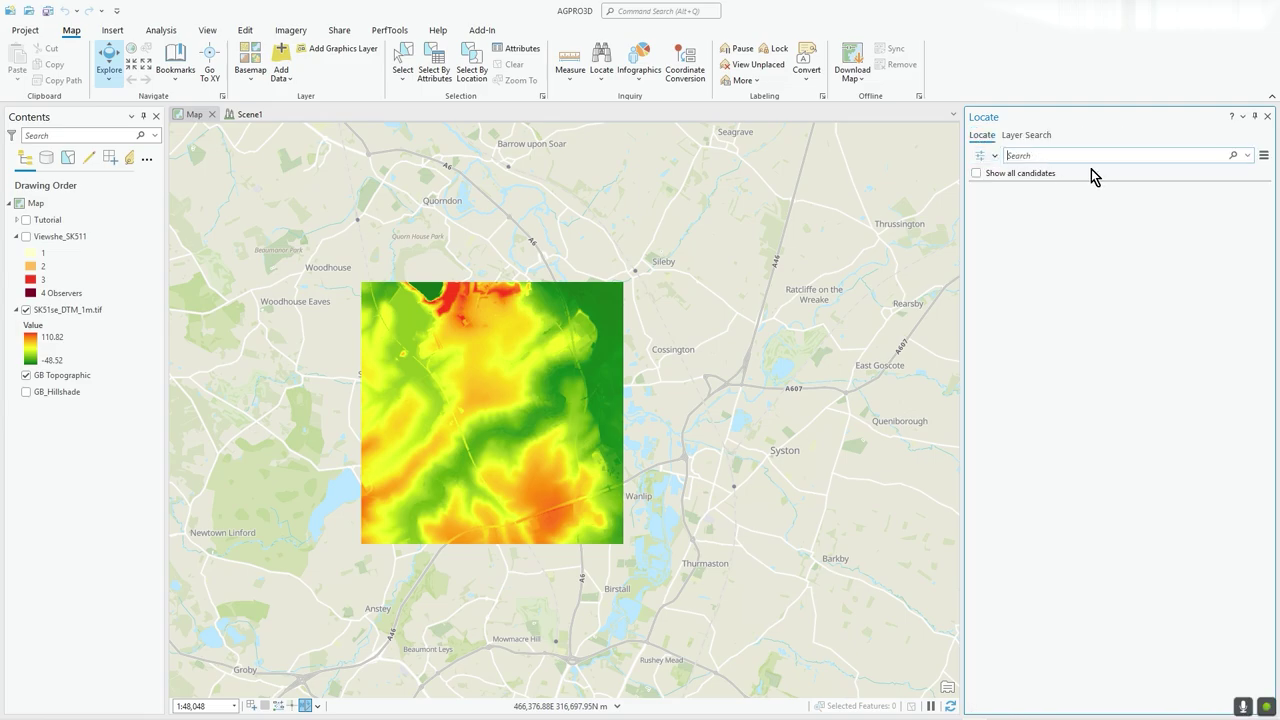
Step: Search 'London' in the Locate pane and confirm MyCustomLocator for UK suggestions come first
{"action": "type", "text": "London"}
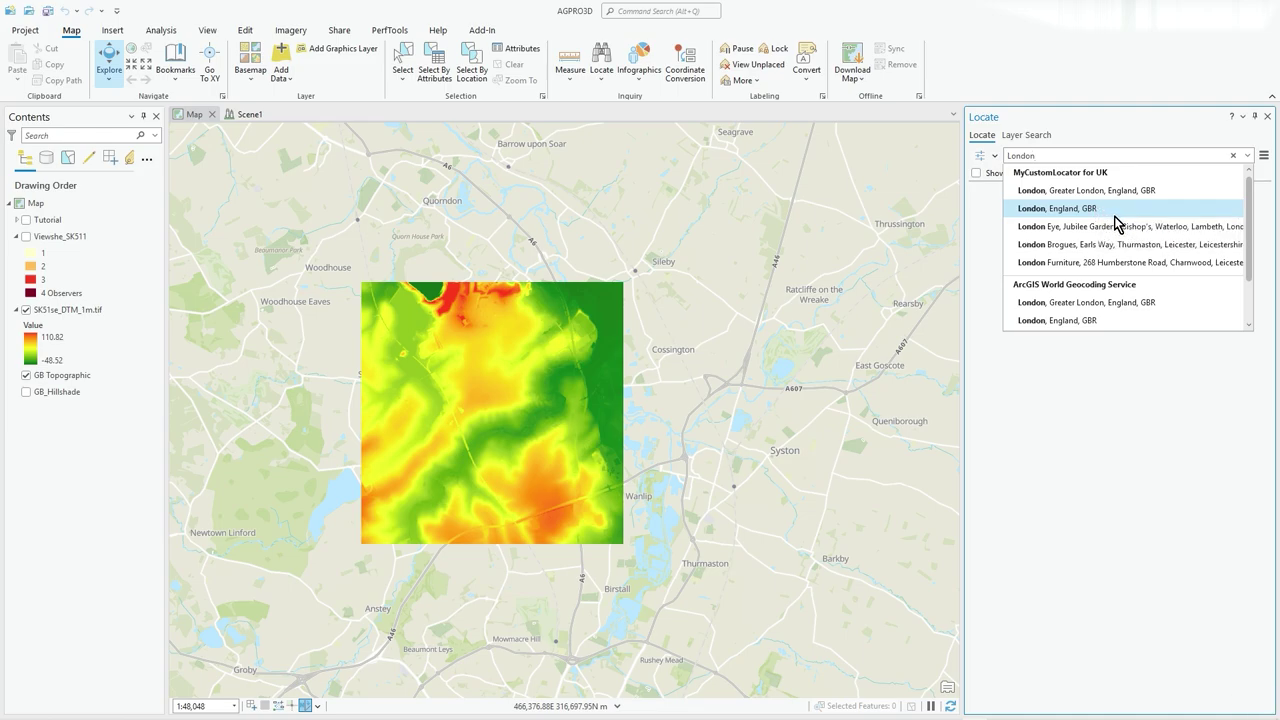
{"action": "left_click", "coordinate": [1103, 147]}
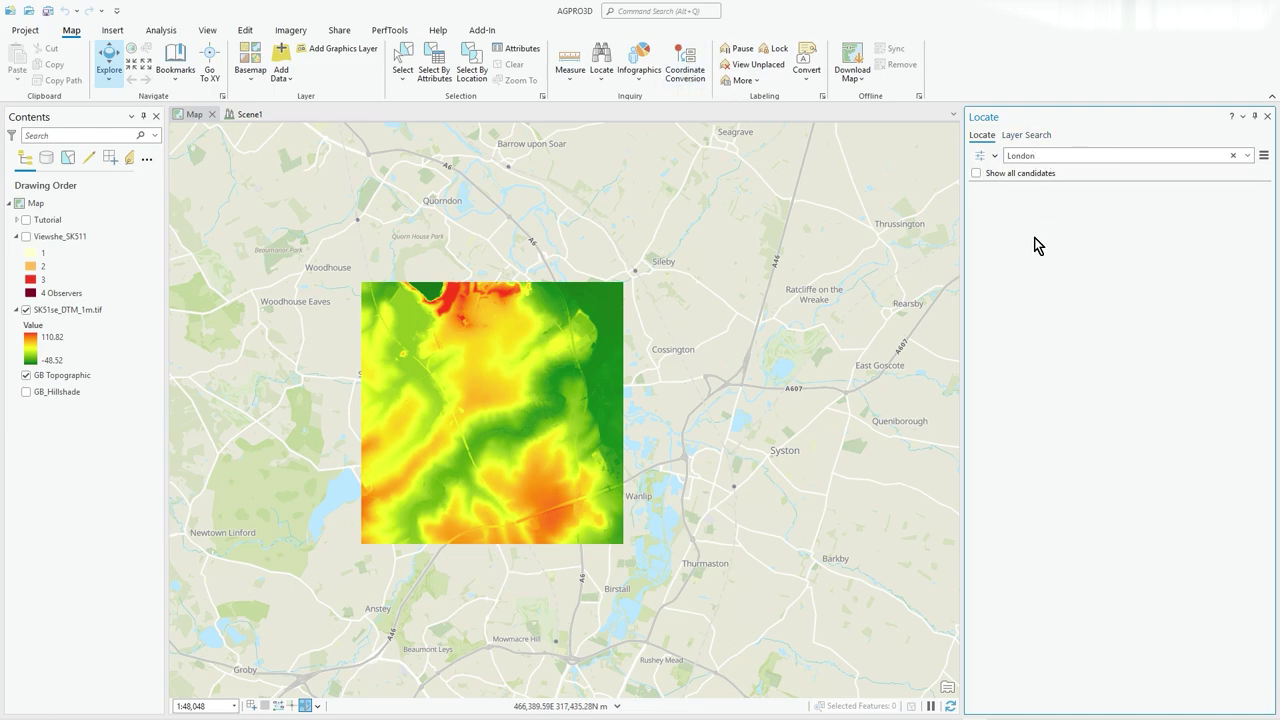